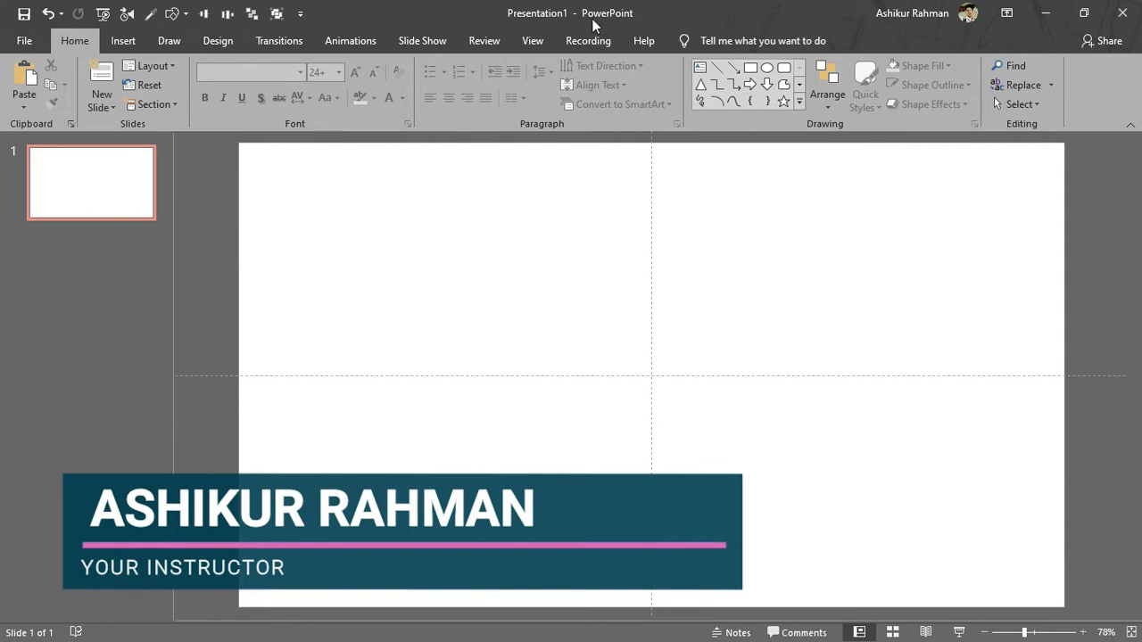
Switch to the Insert ribbon on the blank first slide of Presentation1.
{"action": "left_click", "coordinate": [123, 41]}
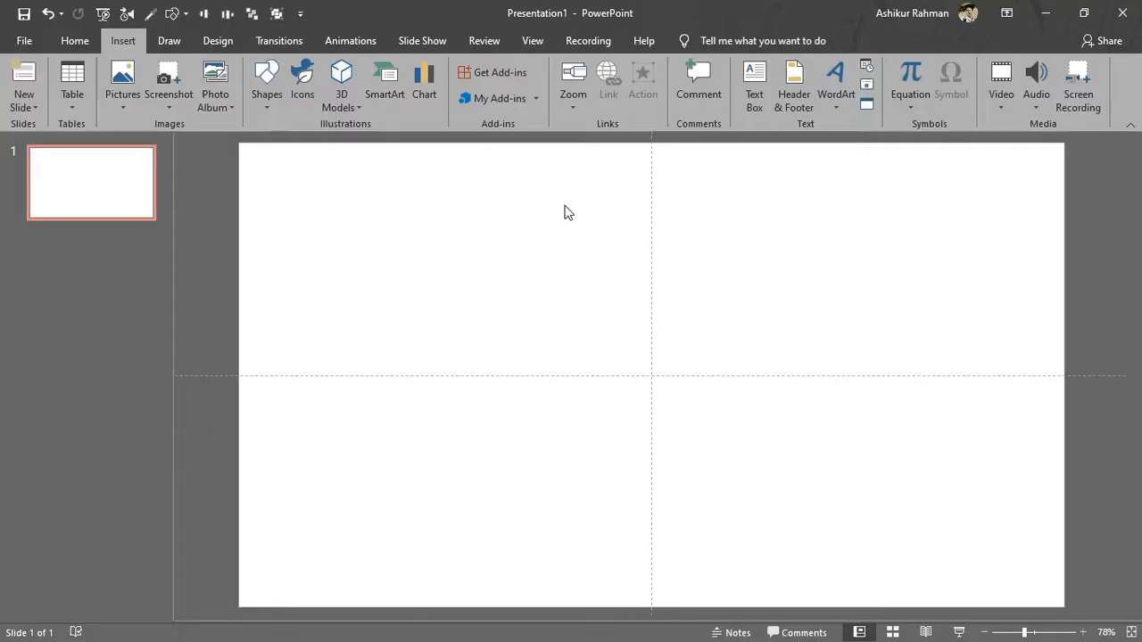
Draw a rectangle at the upper left and a right arrow near the top centre.
{"action": "left_click", "coordinate": [266, 93]}
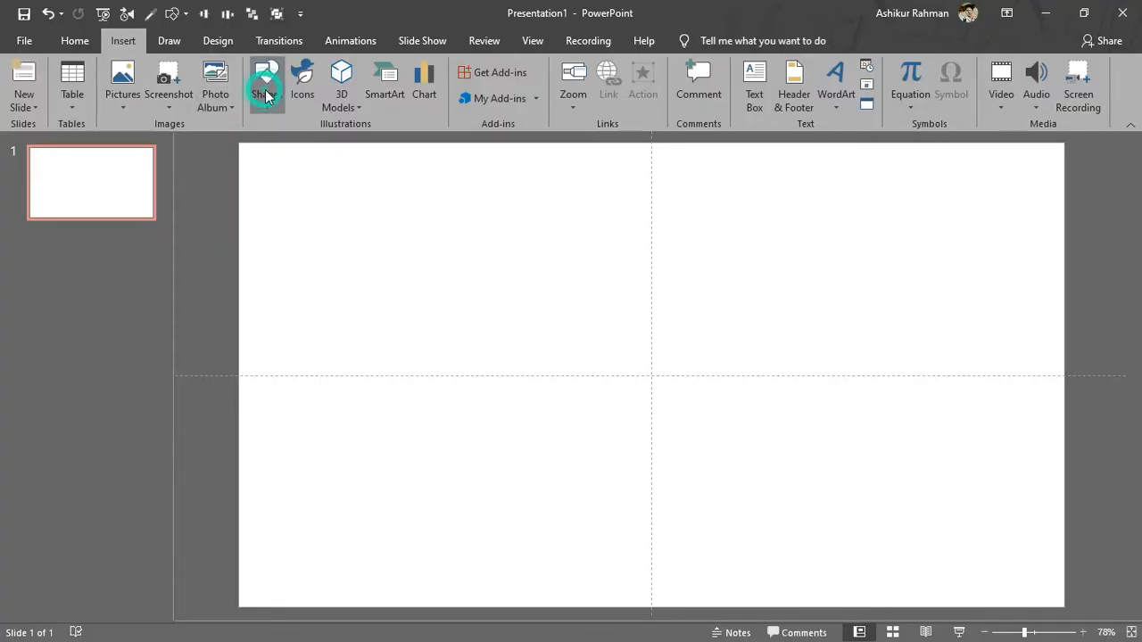
{"action": "left_click", "coordinate": [309, 143]}
{"action": "mouse_move", "coordinate": [280, 215]}
{"action": "left_mouse_down"}
{"action": "mouse_move", "coordinate": [385, 273]}
{"action": "mouse_move", "coordinate": [443, 333]}
{"action": "left_mouse_up"}
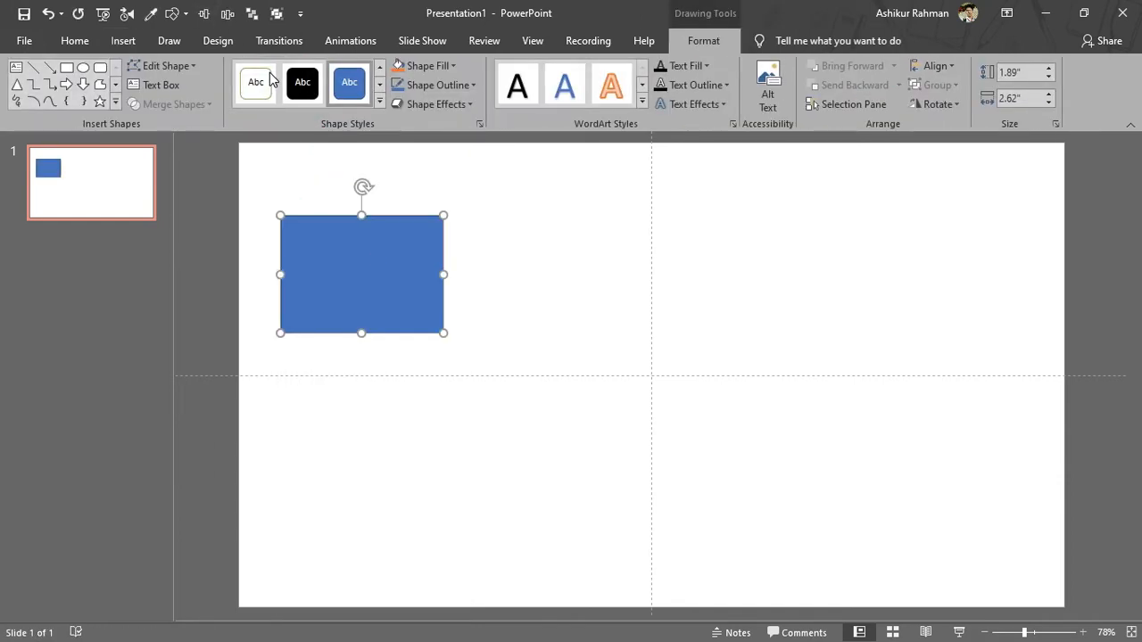
{"action": "left_click", "coordinate": [122, 40]}
{"action": "left_click", "coordinate": [269, 96]}
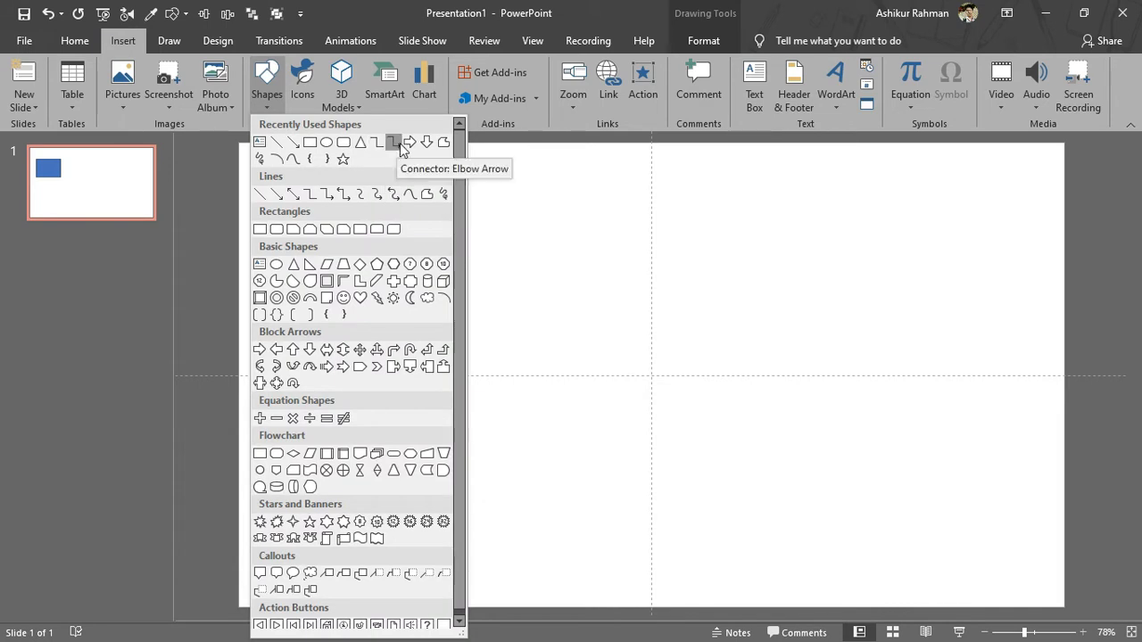
{"action": "left_click", "coordinate": [409, 143]}
{"action": "left_click_drag", "start_coordinate": [523, 185], "coordinate": [774, 297]}
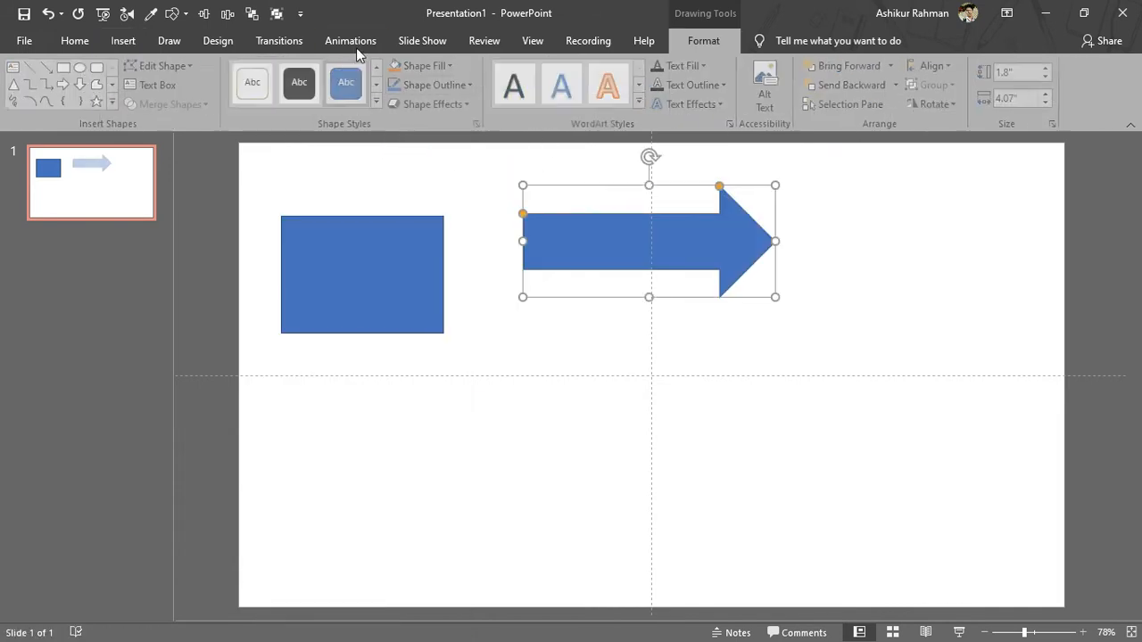
Draw a parallelogram in the lower middle and a cylinder on the slide's right side.
{"action": "left_click", "coordinate": [122, 40]}
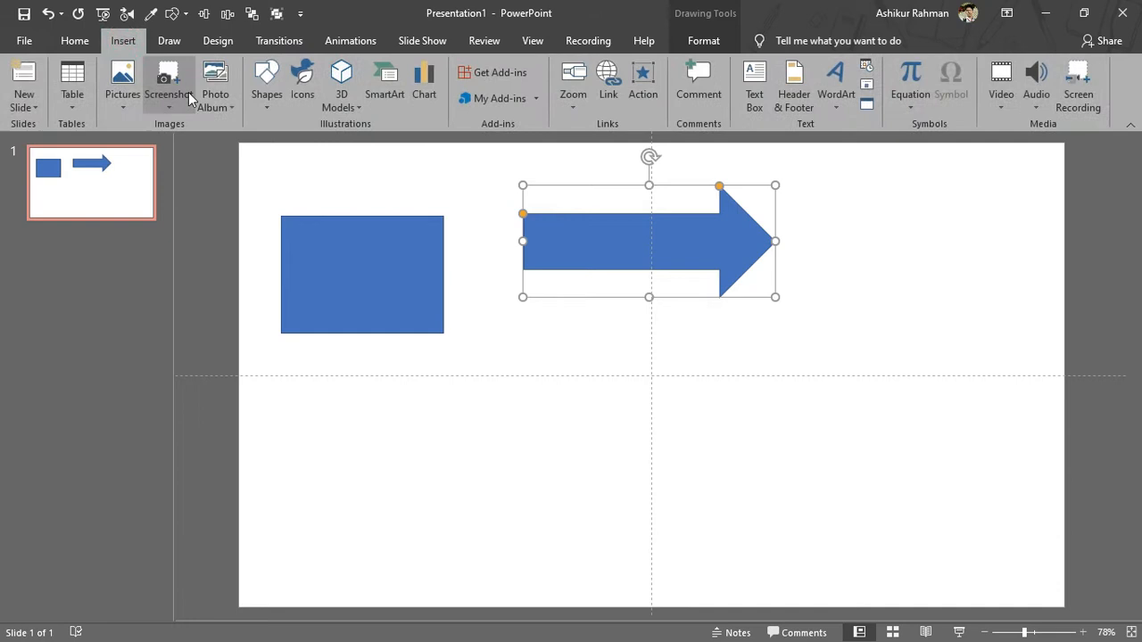
{"action": "left_click", "coordinate": [266, 78]}
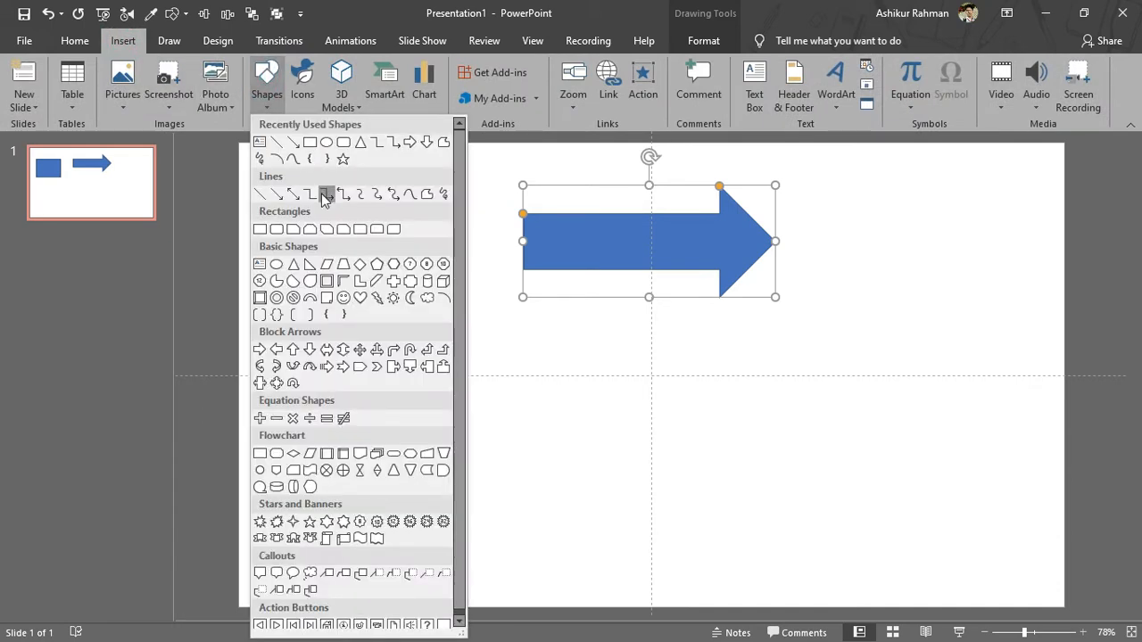
{"action": "left_click", "coordinate": [328, 265]}
{"action": "left_click_drag", "start_coordinate": [496, 388], "coordinate": [721, 531]}
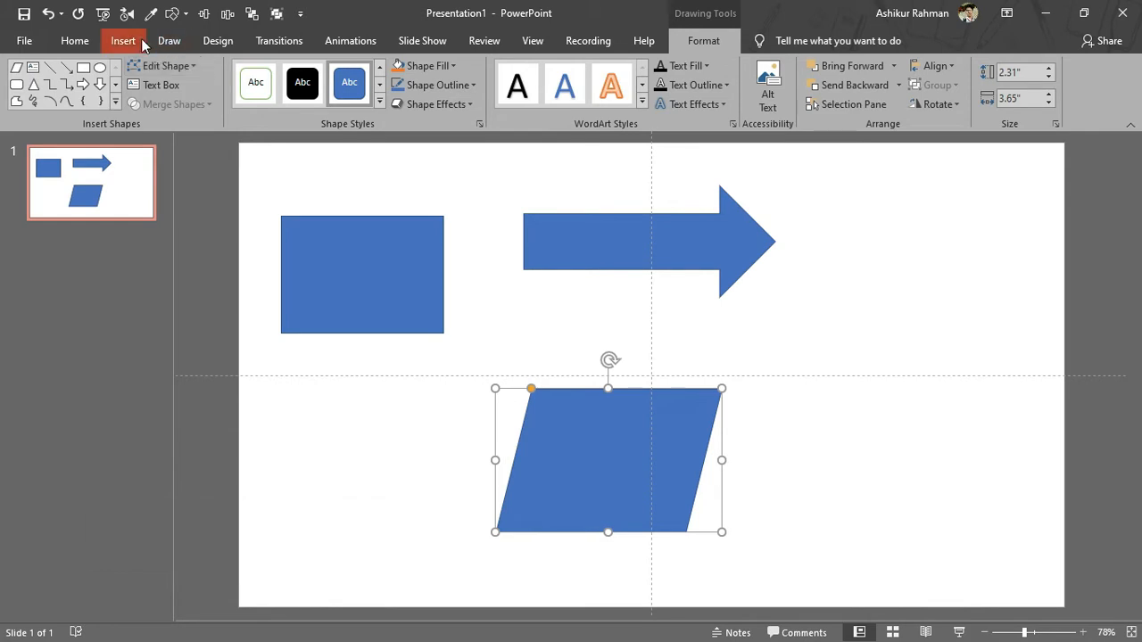
{"action": "left_click", "coordinate": [141, 44]}
{"action": "left_click", "coordinate": [266, 80]}
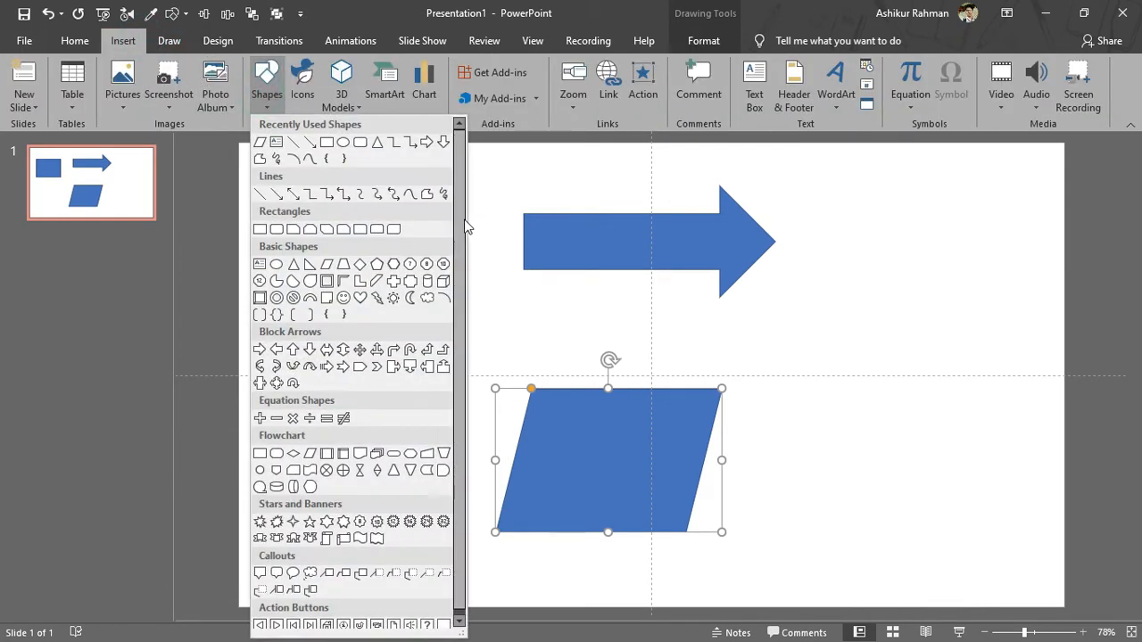
{"action": "left_click", "coordinate": [379, 266]}
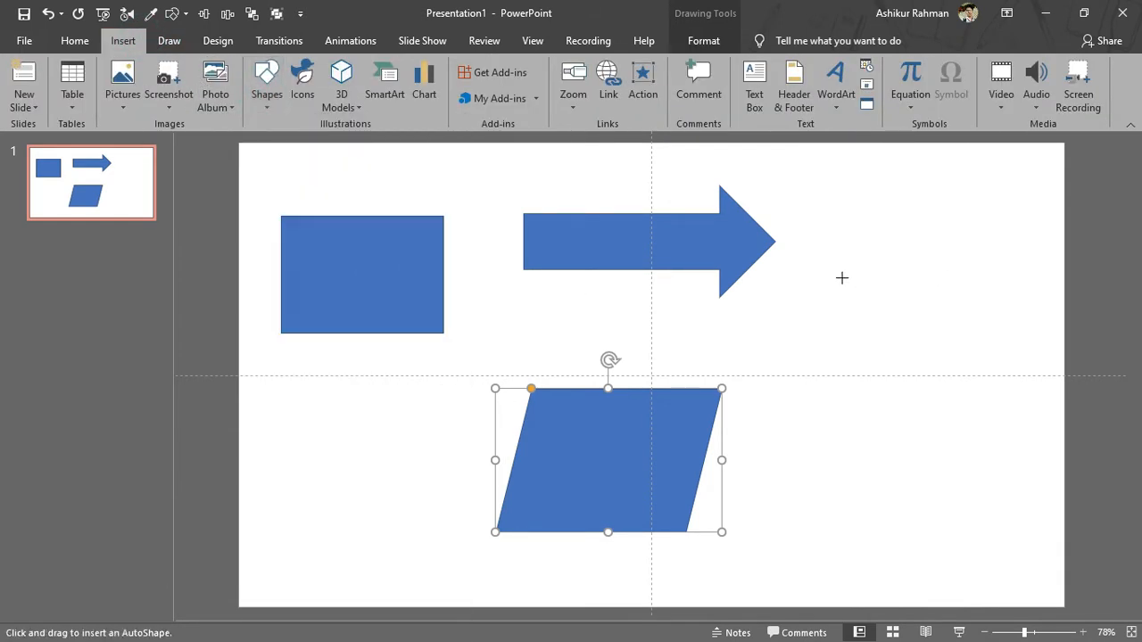
{"action": "left_click_drag", "start_coordinate": [841, 278], "coordinate": [955, 406]}
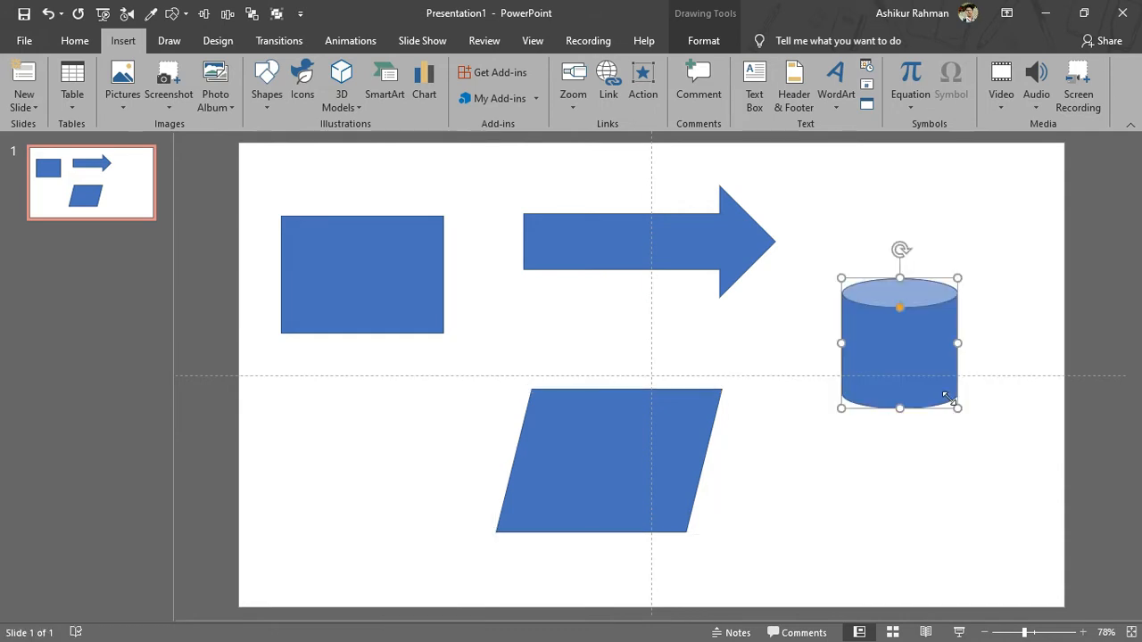
{"action": "left_click", "coordinate": [812, 322]}
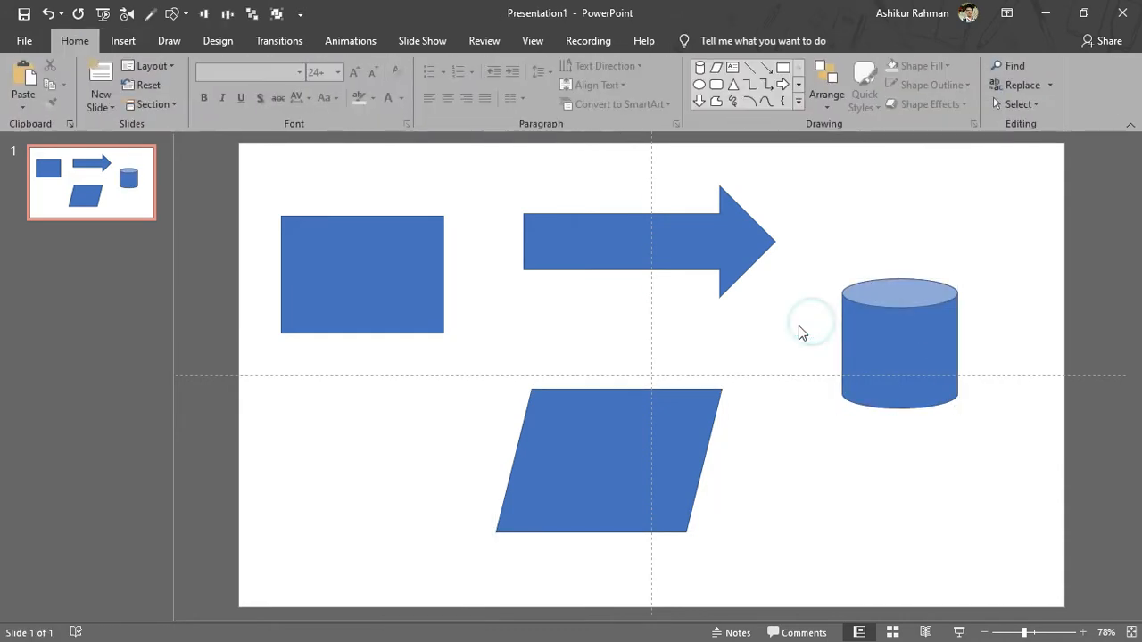
Open Action Settings for the blue rectangle and set its mouse-click action to Hyperlink to Next Slide.
{"action": "left_click", "coordinate": [357, 257]}
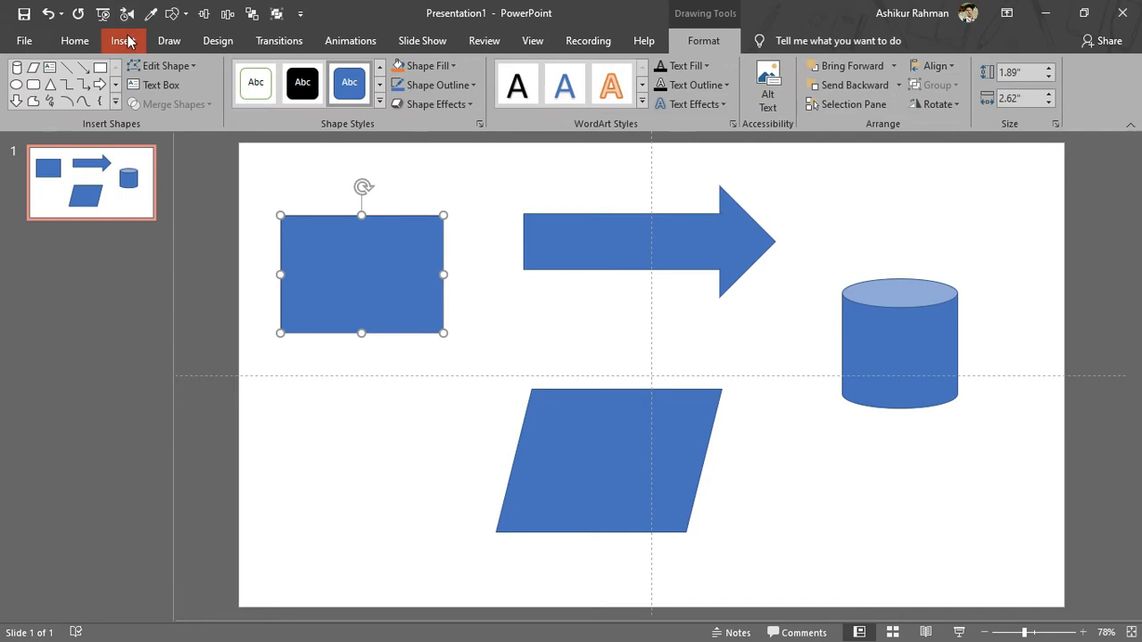
{"action": "left_click", "coordinate": [128, 40]}
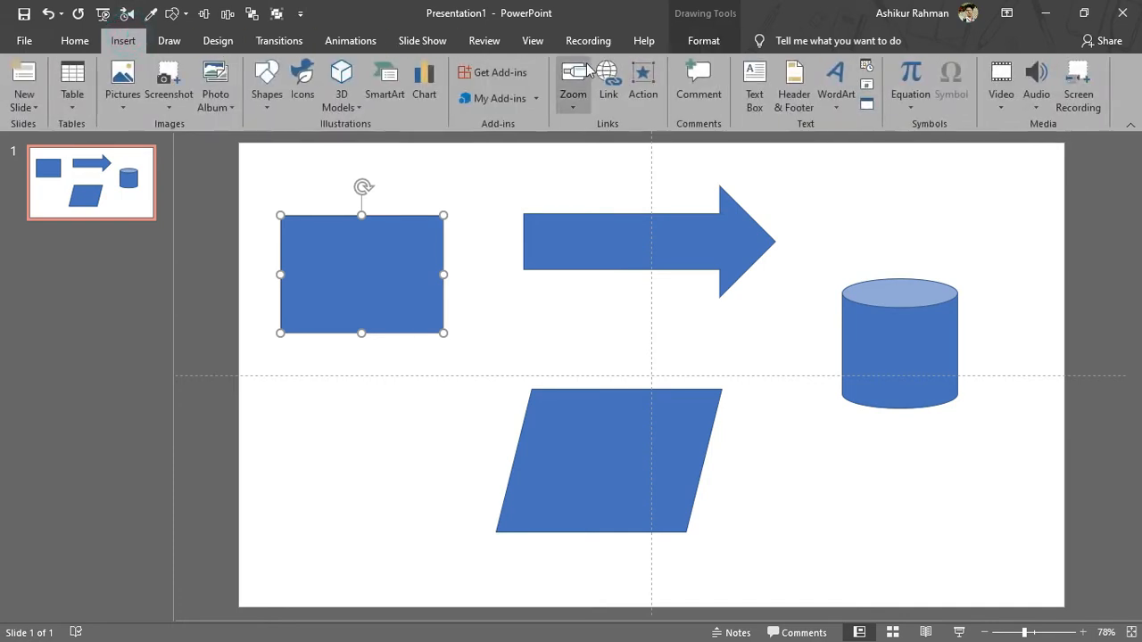
{"action": "left_click", "coordinate": [640, 83]}
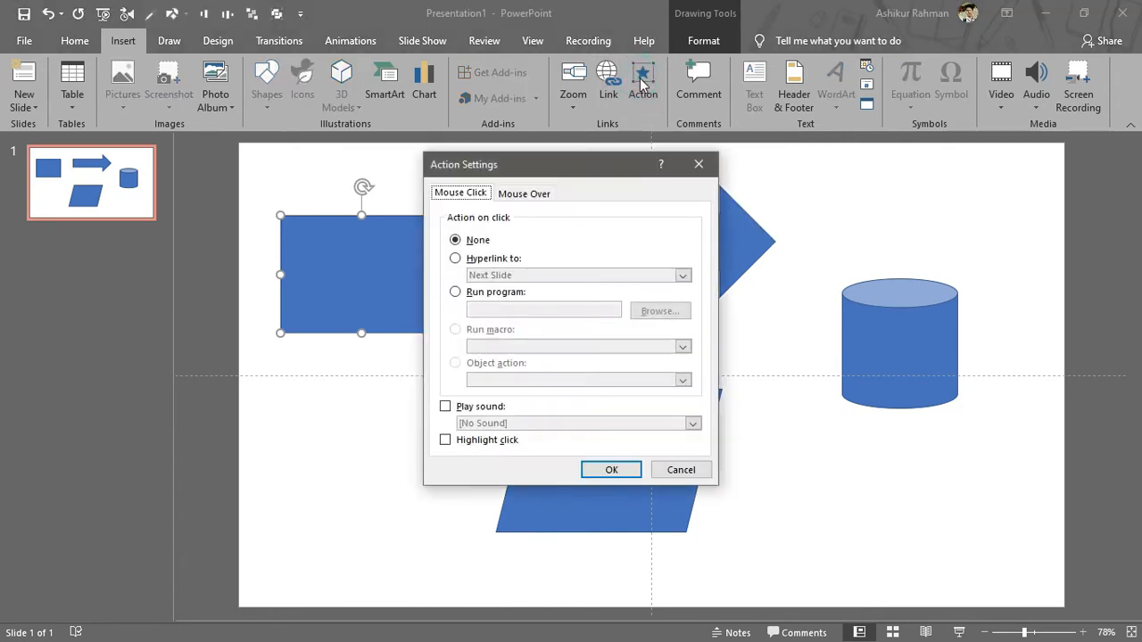
{"action": "left_click_drag", "start_coordinate": [539, 163], "coordinate": [527, 89]}
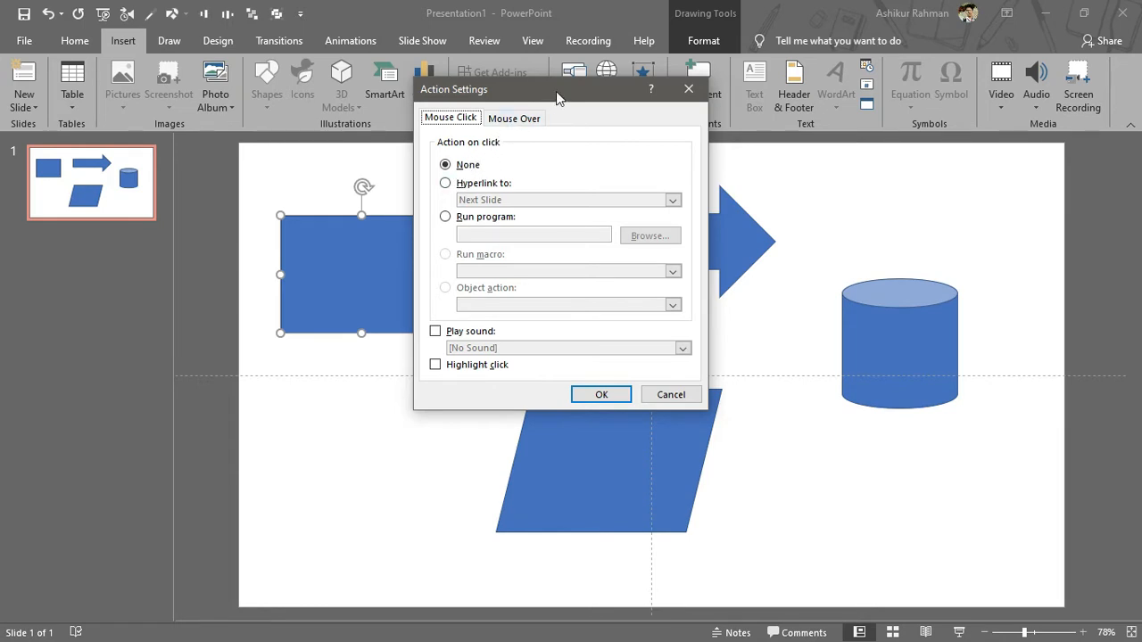
{"action": "left_click_drag", "start_coordinate": [557, 96], "coordinate": [630, 94]}
{"action": "left_click", "coordinate": [582, 119]}
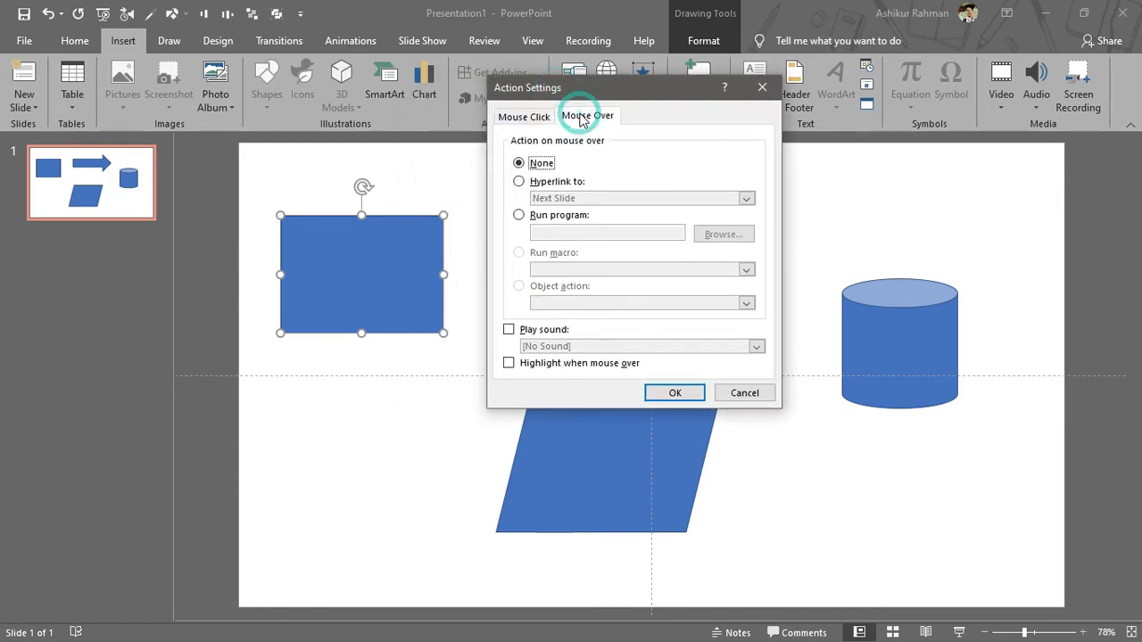
{"action": "left_click", "coordinate": [533, 116]}
{"action": "left_click", "coordinate": [585, 119]}
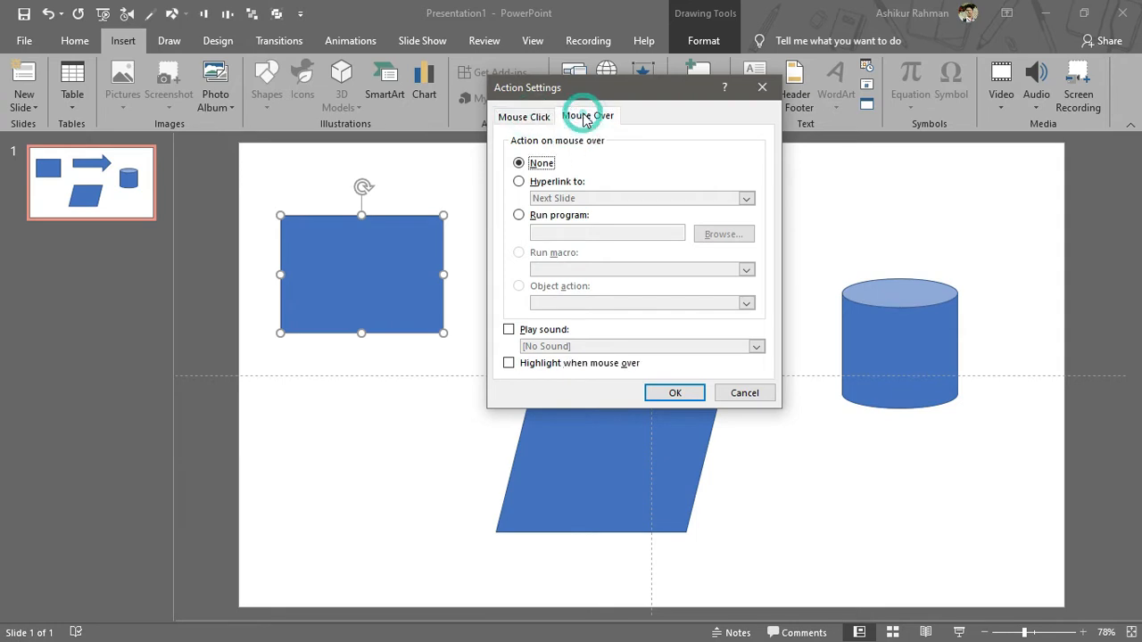
{"action": "left_click", "coordinate": [526, 117]}
{"action": "left_click", "coordinate": [588, 118]}
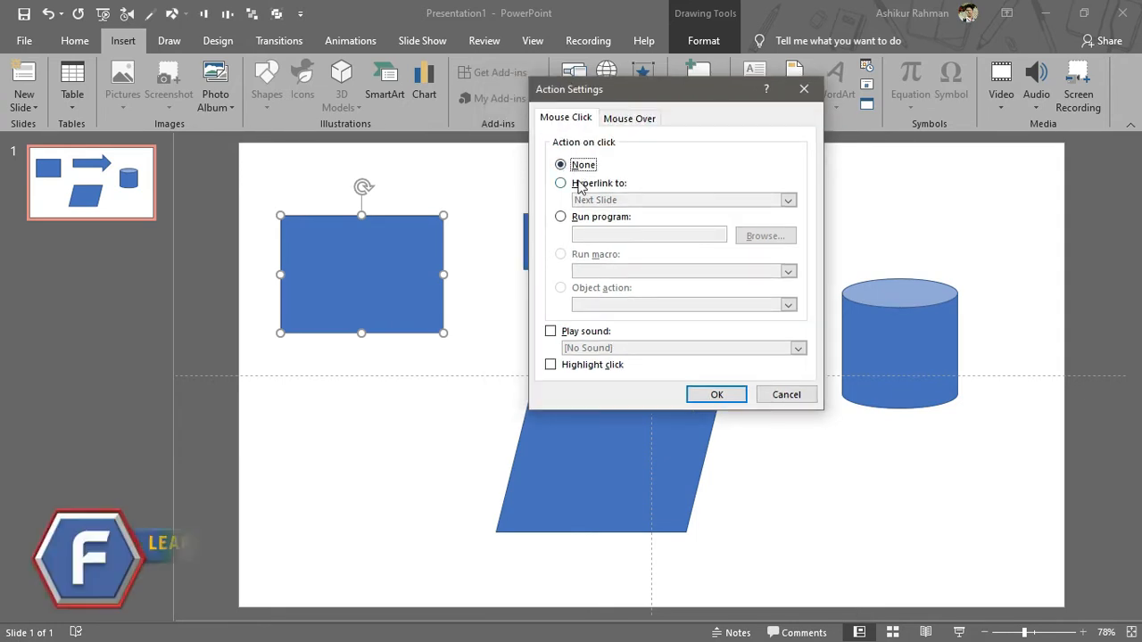
{"action": "left_click", "coordinate": [578, 184]}
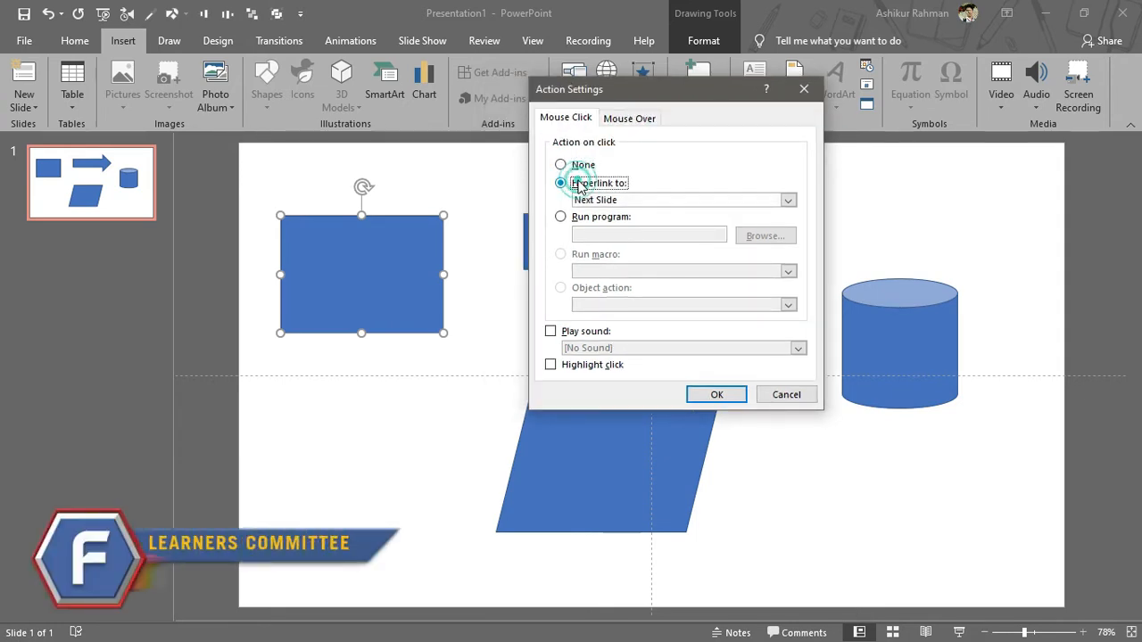
Try the Slide... hyperlink target, then cancel Action Settings without linking and reselect slide 1.
{"action": "left_click", "coordinate": [788, 201]}
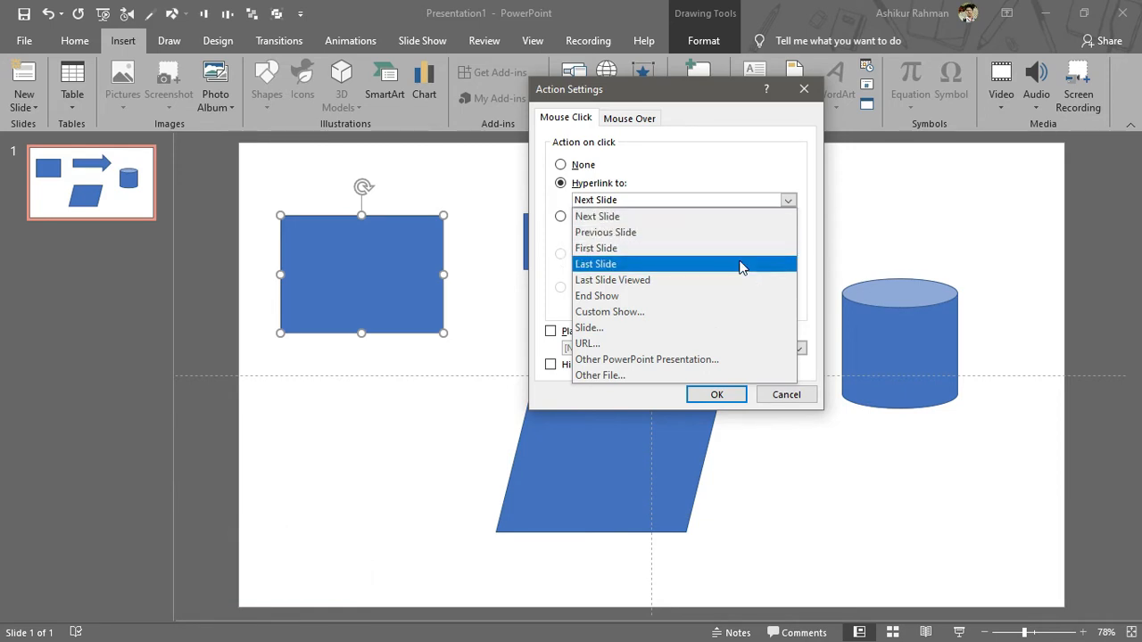
{"action": "left_click", "coordinate": [674, 328]}
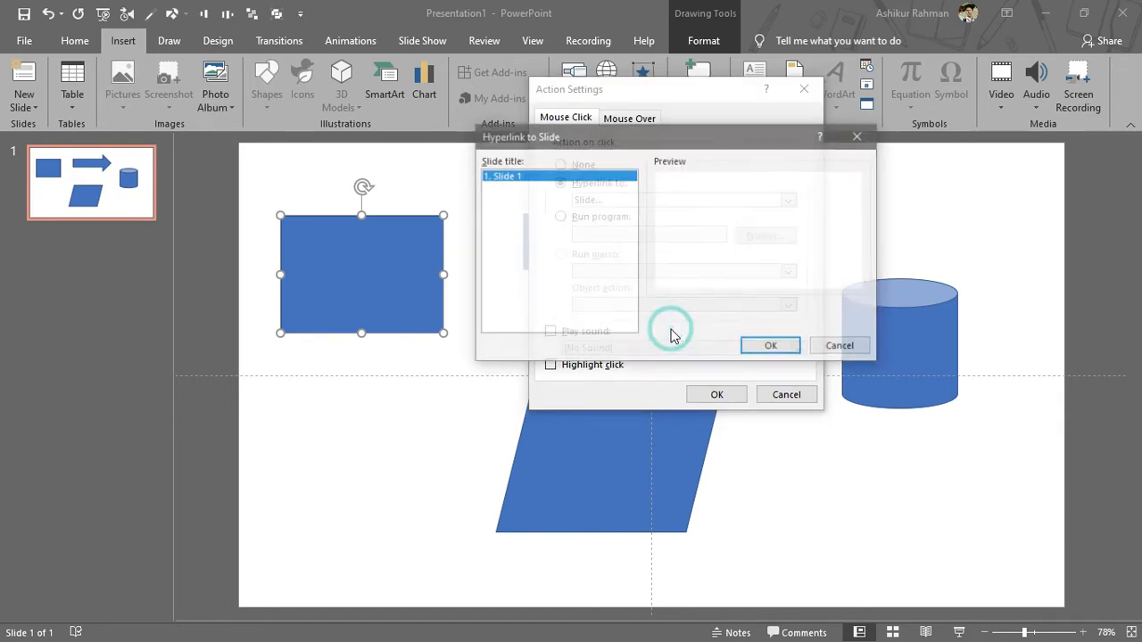
{"action": "left_click_drag", "start_coordinate": [708, 139], "coordinate": [711, 169]}
{"action": "left_click", "coordinate": [864, 164]}
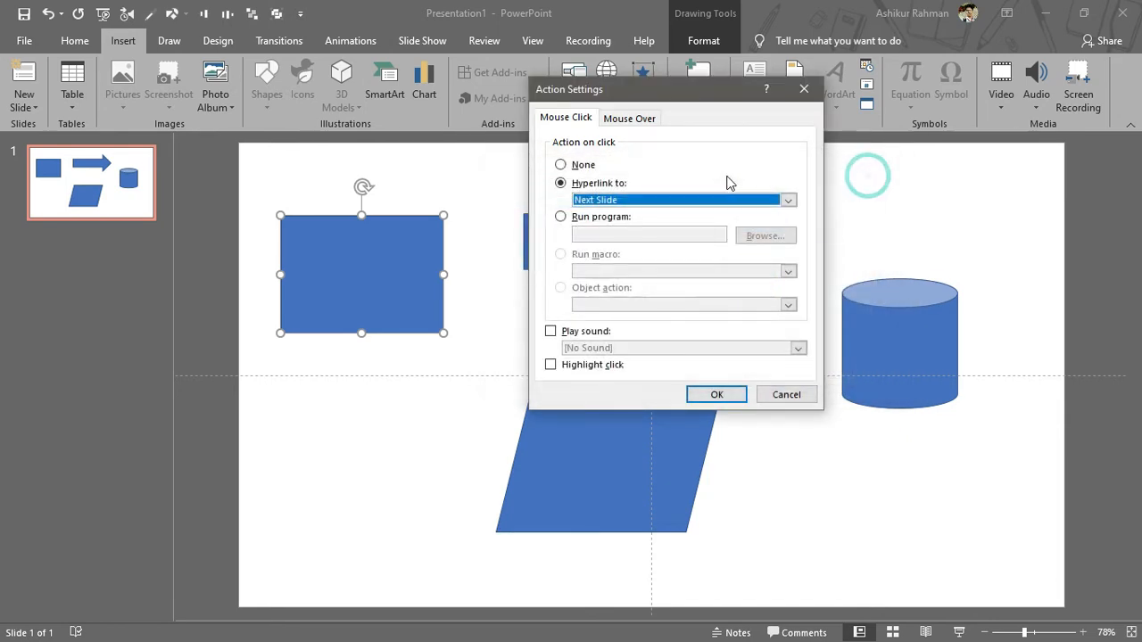
{"action": "left_click", "coordinate": [784, 395]}
{"action": "left_click", "coordinate": [86, 213]}
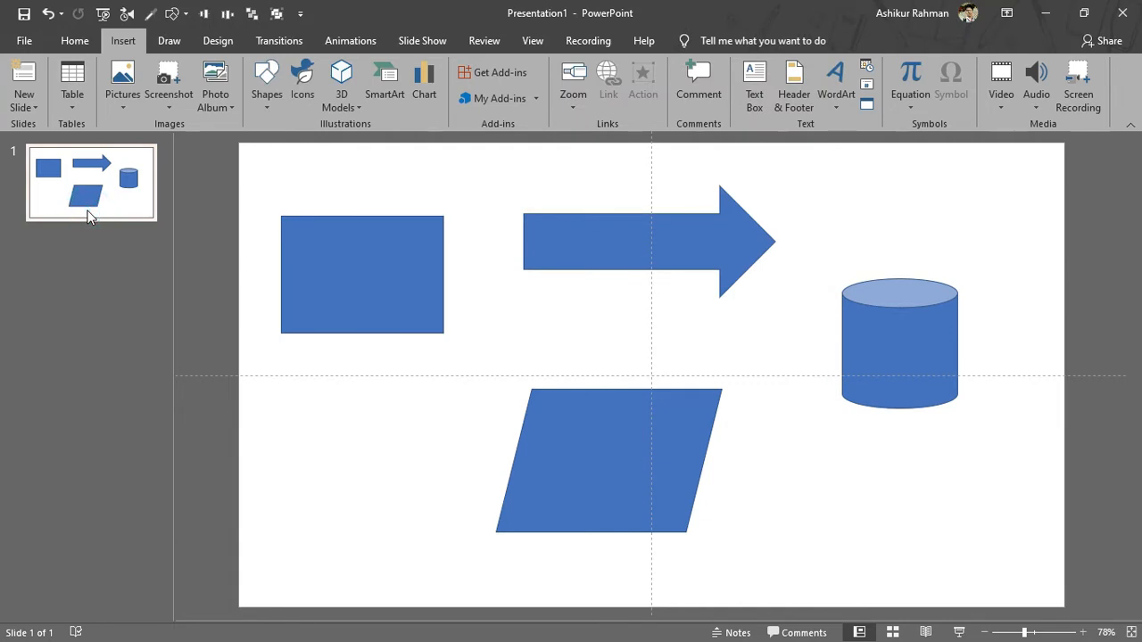
Duplicate slide 1 into six slides and reposition slide 6's cylinder, arrow and parallelogram.
{"action": "key", "text": "ctrl+d"}
{"action": "key", "text": "ctrl+d"}
{"action": "key", "text": "ctrl+d"}
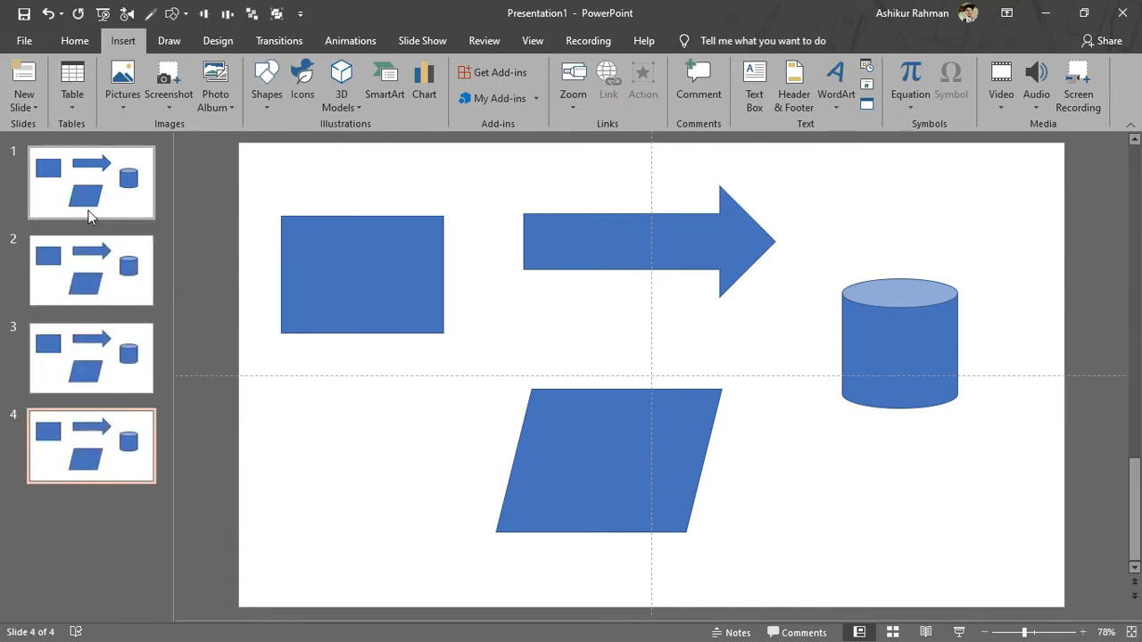
{"action": "key", "text": "ctrl+d"}
{"action": "key", "text": "ctrl+d"}
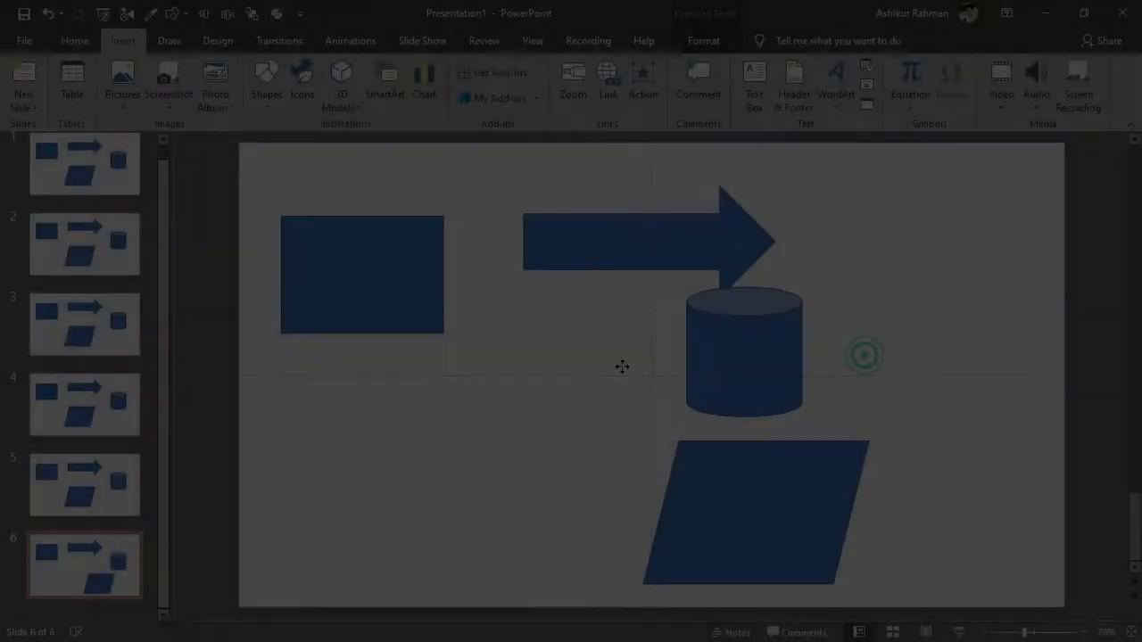
{"action": "left_click_drag", "start_coordinate": [744, 357], "coordinate": [593, 357]}
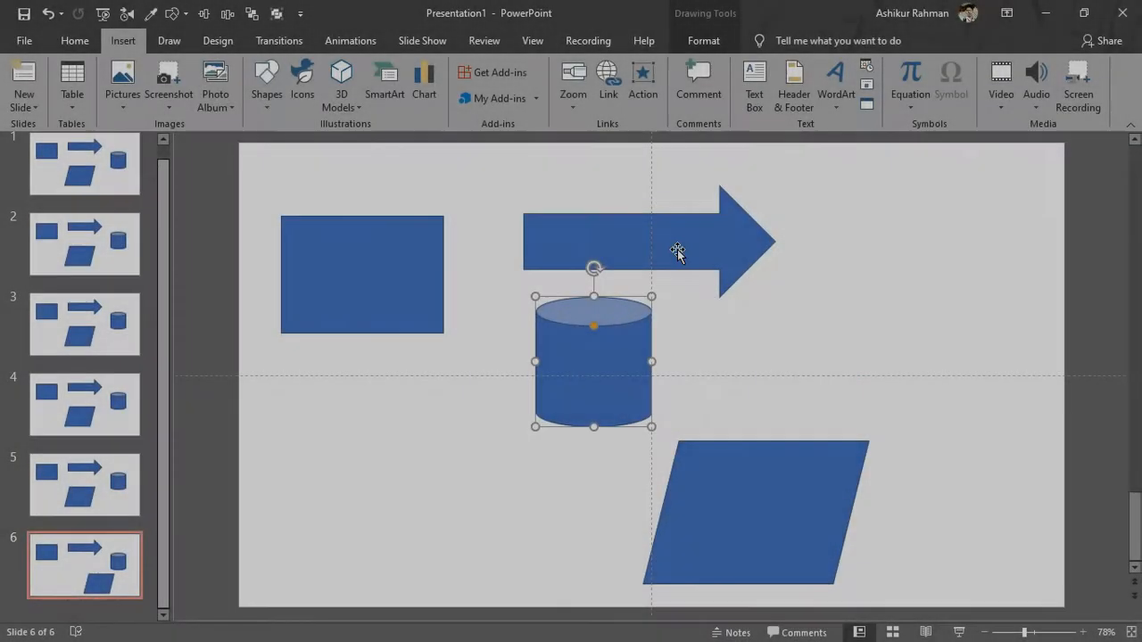
{"action": "left_click_drag", "start_coordinate": [758, 513], "coordinate": [571, 516]}
{"action": "left_click_drag", "start_coordinate": [726, 244], "coordinate": [808, 250]}
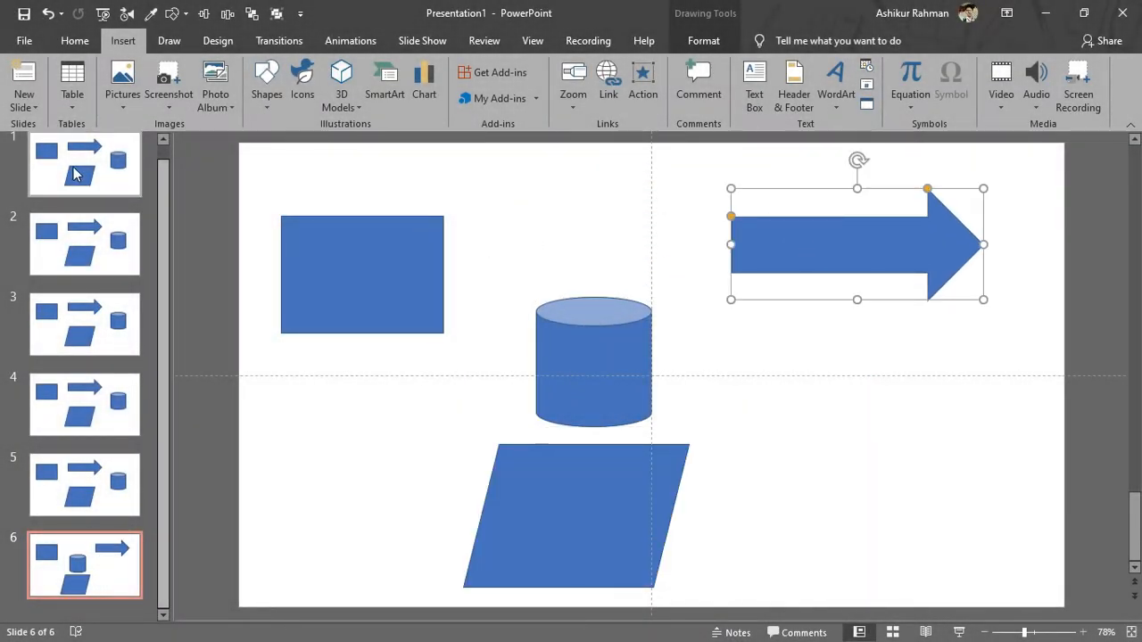
{"action": "left_click", "coordinate": [125, 170]}
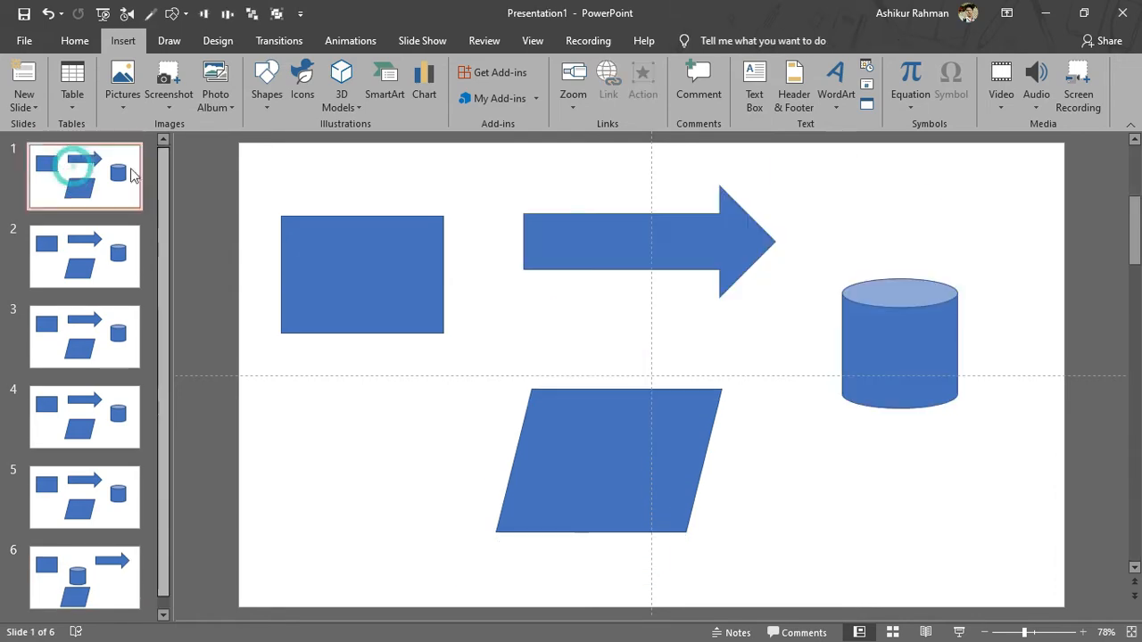
Set slide 1's rectangle click action to hyperlink to Slide 6.
{"action": "left_click", "coordinate": [368, 288]}
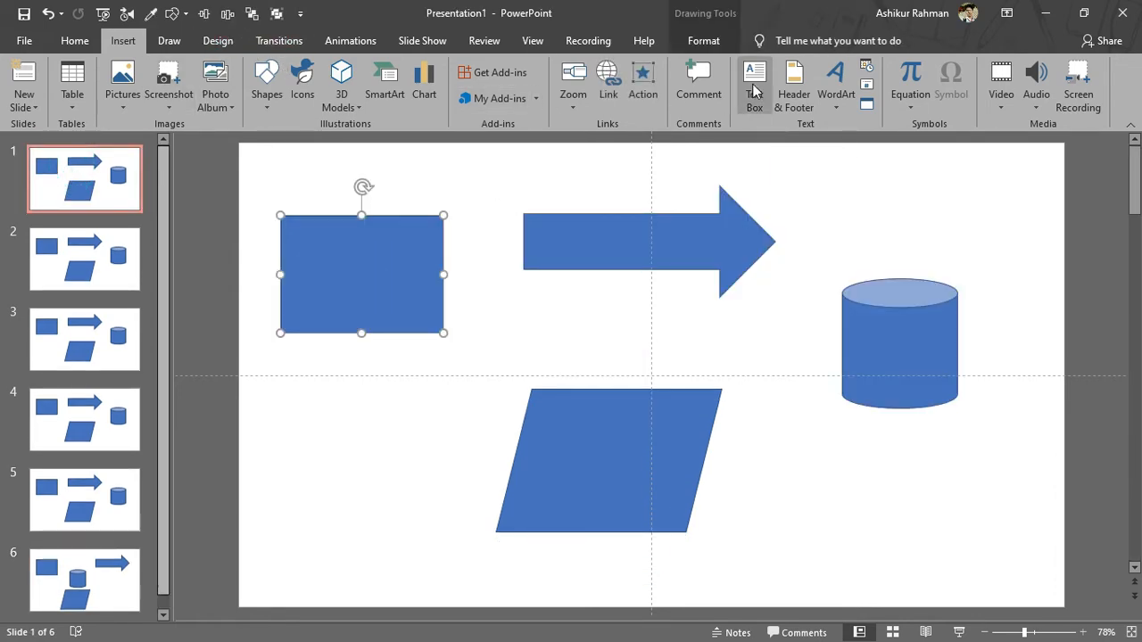
{"action": "left_click", "coordinate": [642, 85]}
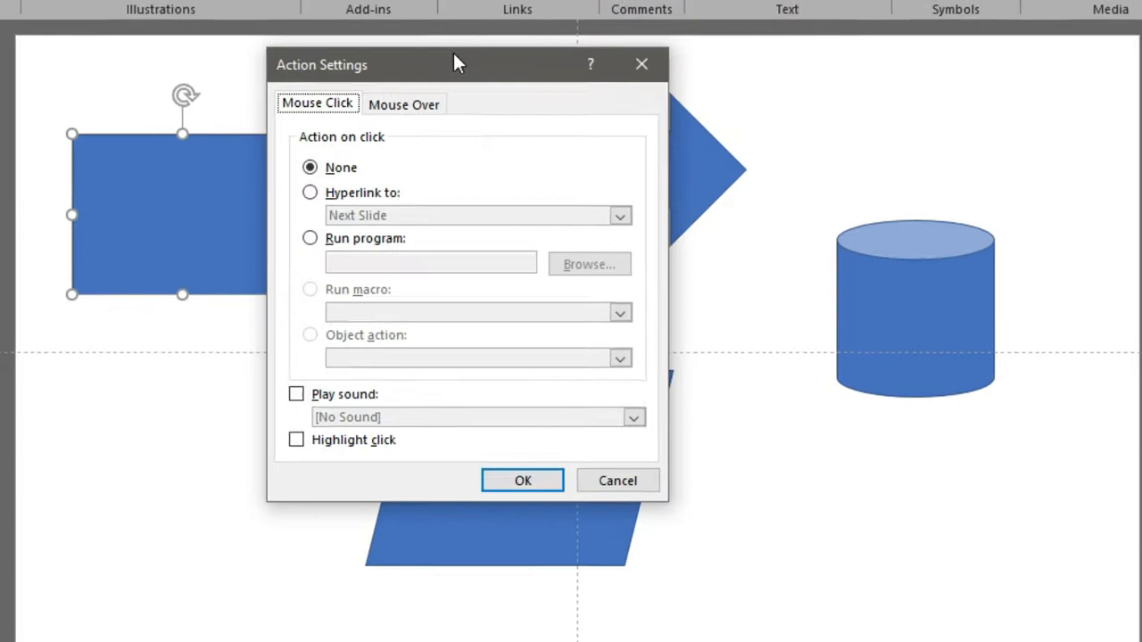
{"action": "left_click_drag", "start_coordinate": [455, 61], "coordinate": [619, 3]}
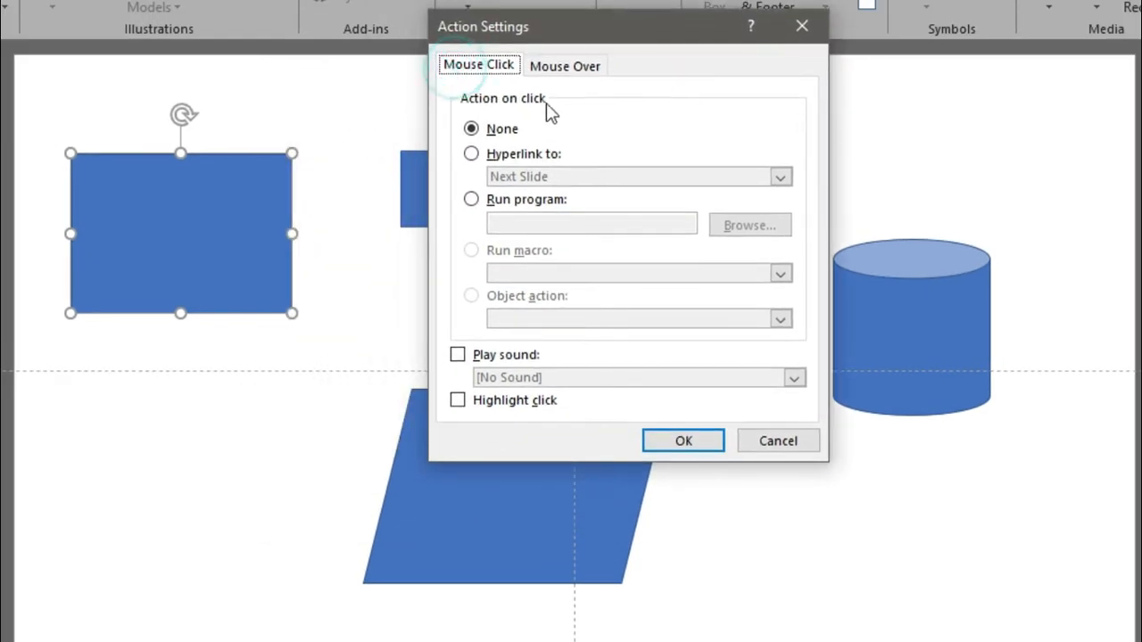
{"action": "left_click", "coordinate": [495, 133]}
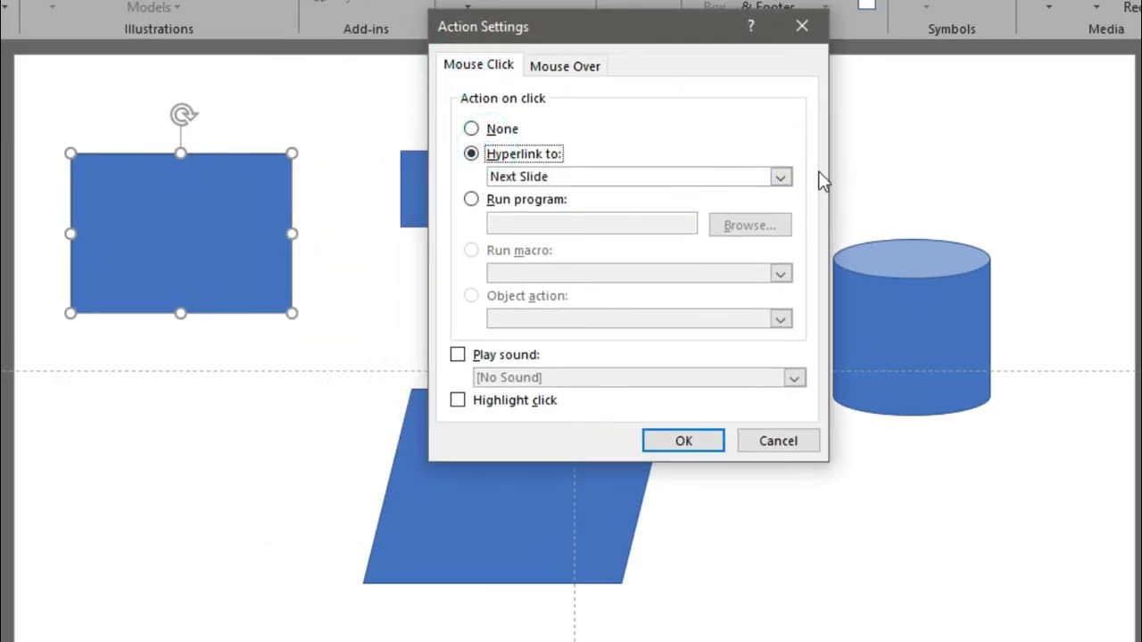
{"action": "left_click", "coordinate": [764, 177]}
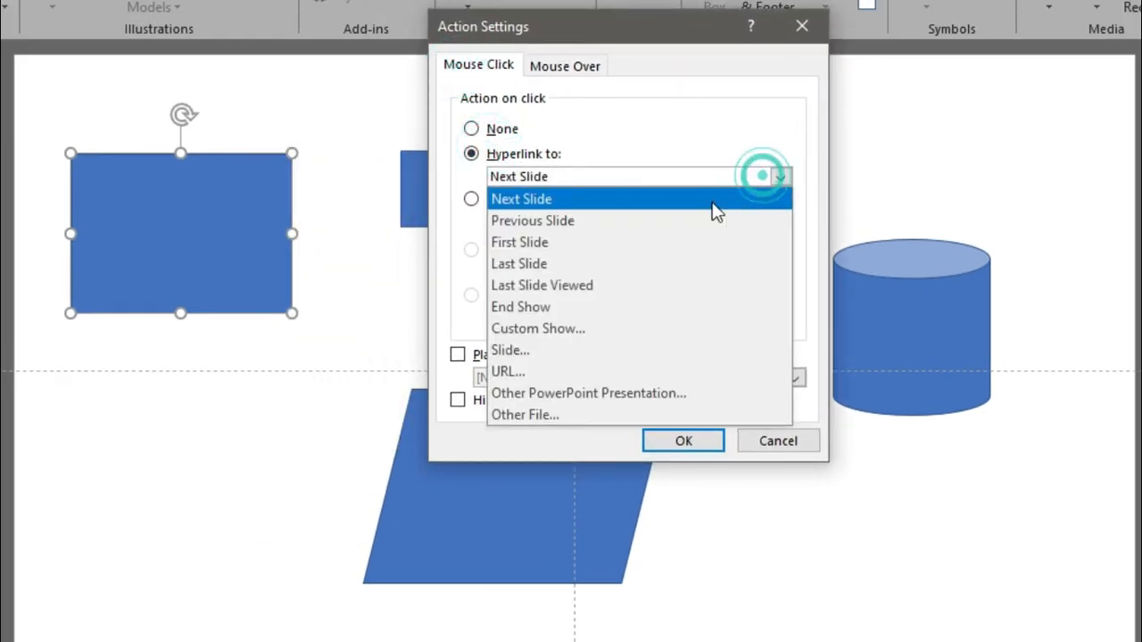
{"action": "left_click", "coordinate": [602, 350]}
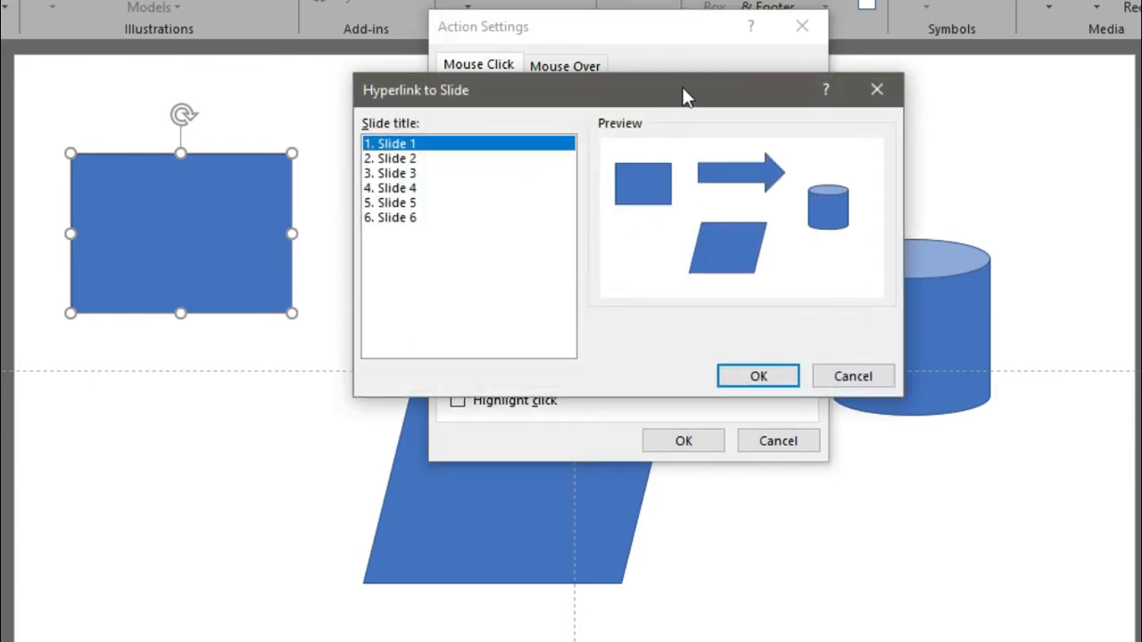
{"action": "left_click_drag", "start_coordinate": [683, 93], "coordinate": [861, 73]}
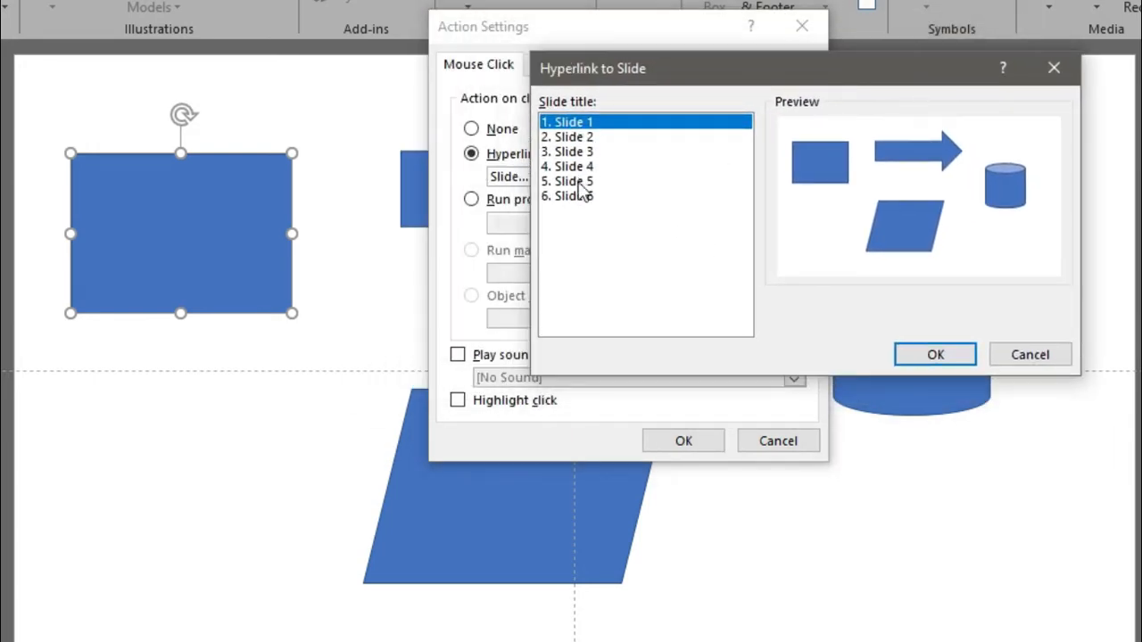
{"action": "left_click_drag", "start_coordinate": [768, 69], "coordinate": [794, 63]}
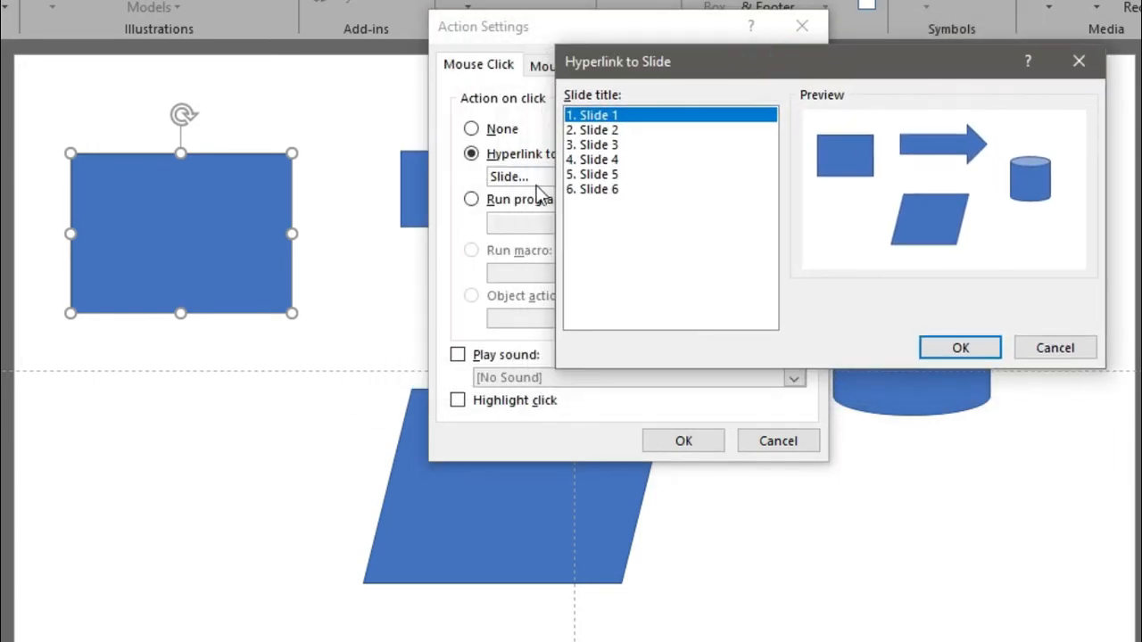
{"action": "double_click", "coordinate": [615, 189]}
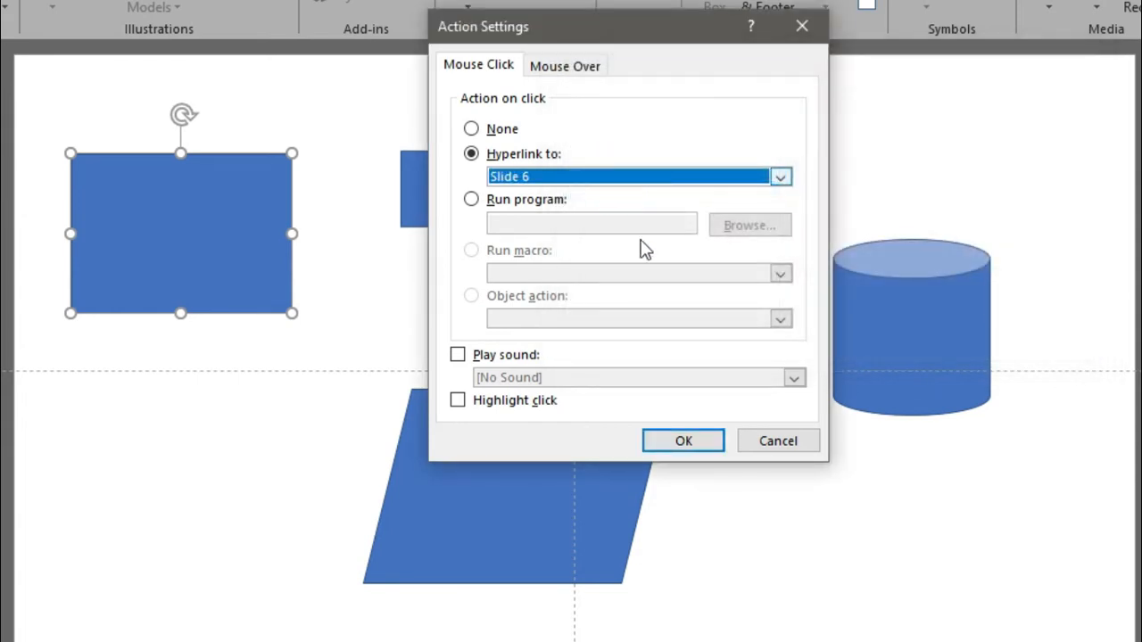
Confirm the rectangle's Slide 6 link, test it with Ctrl+click, and return to slide 1.
{"action": "left_click", "coordinate": [680, 440]}
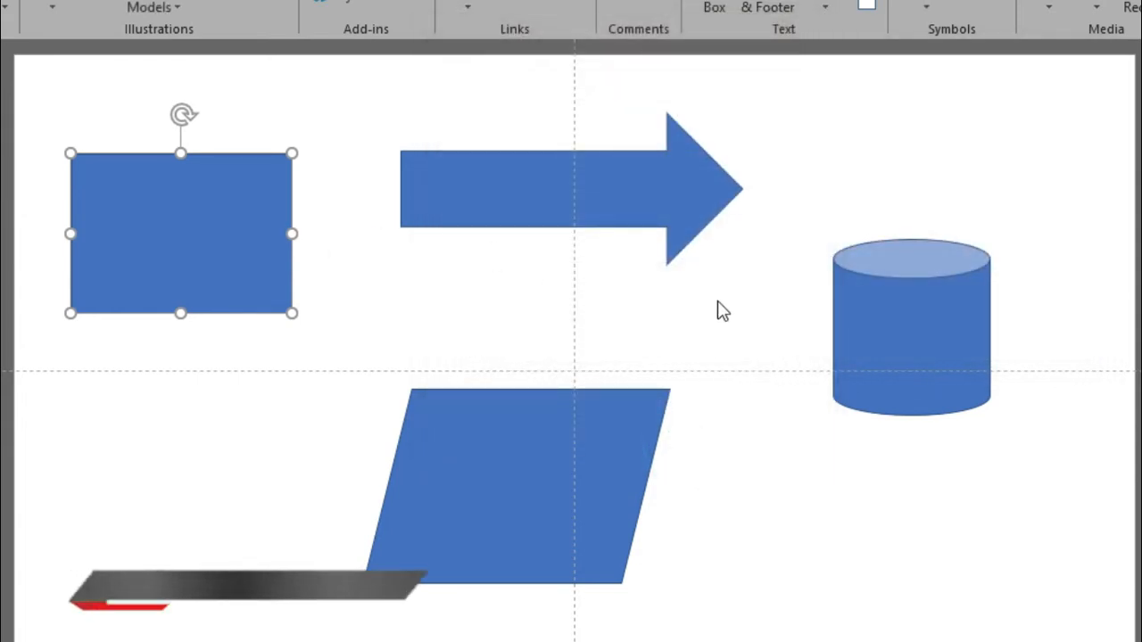
{"action": "left_click", "coordinate": [436, 311]}
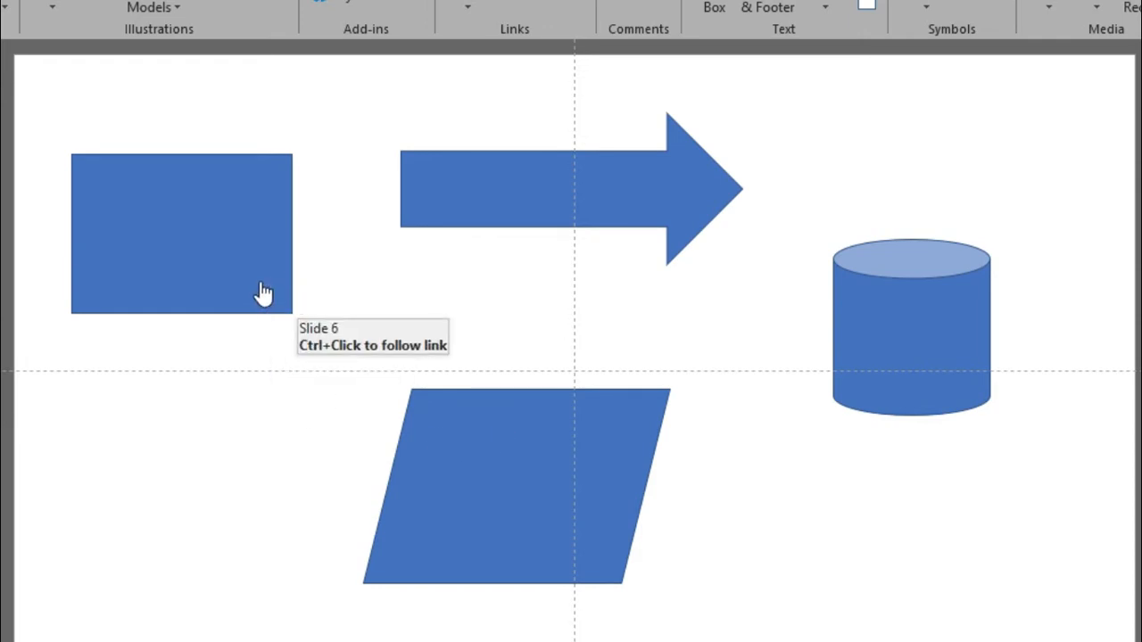
{"action": "left_click", "coordinate": [261, 287], "text": "ctrl"}
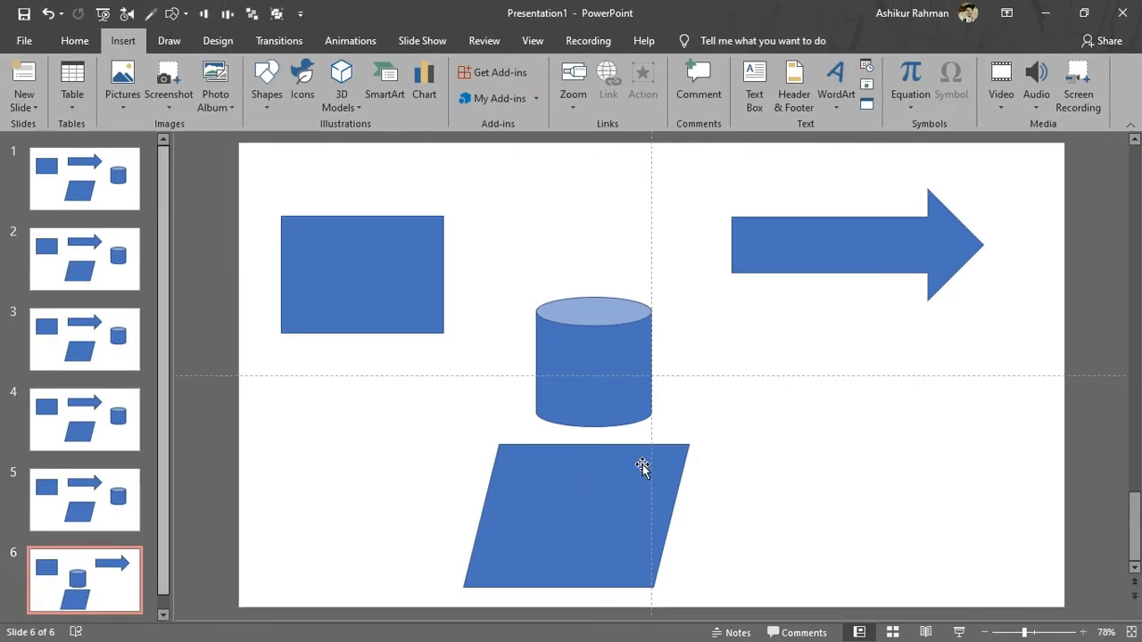
{"action": "left_click", "coordinate": [131, 185]}
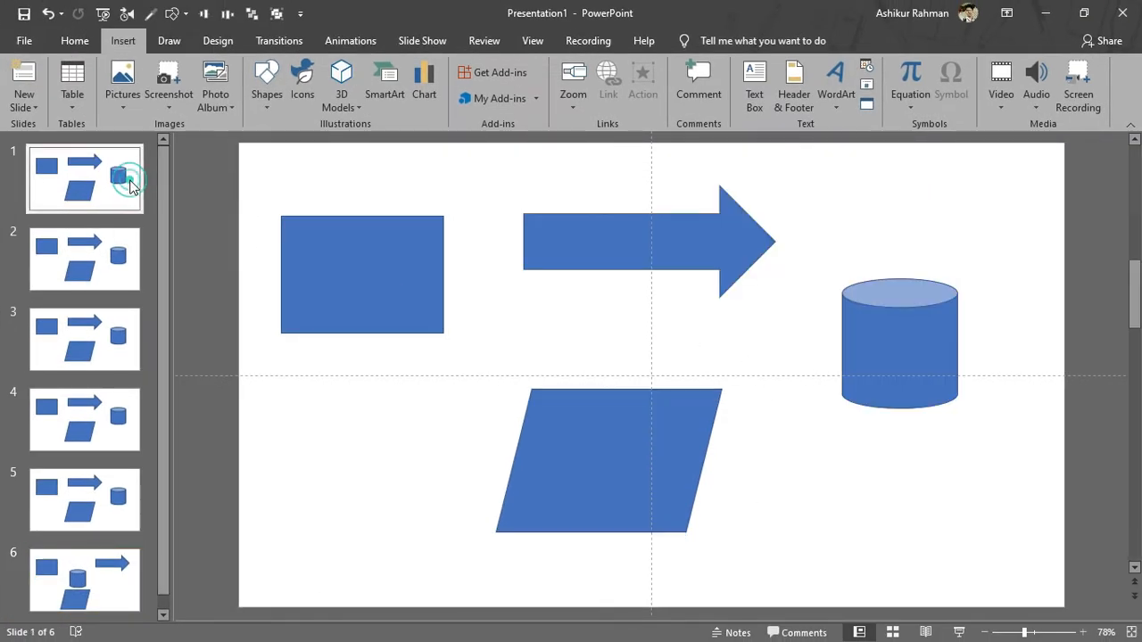
Run the slide show, click the rectangle to jump to slide 6, then exit.
{"action": "left_click", "coordinate": [958, 632]}
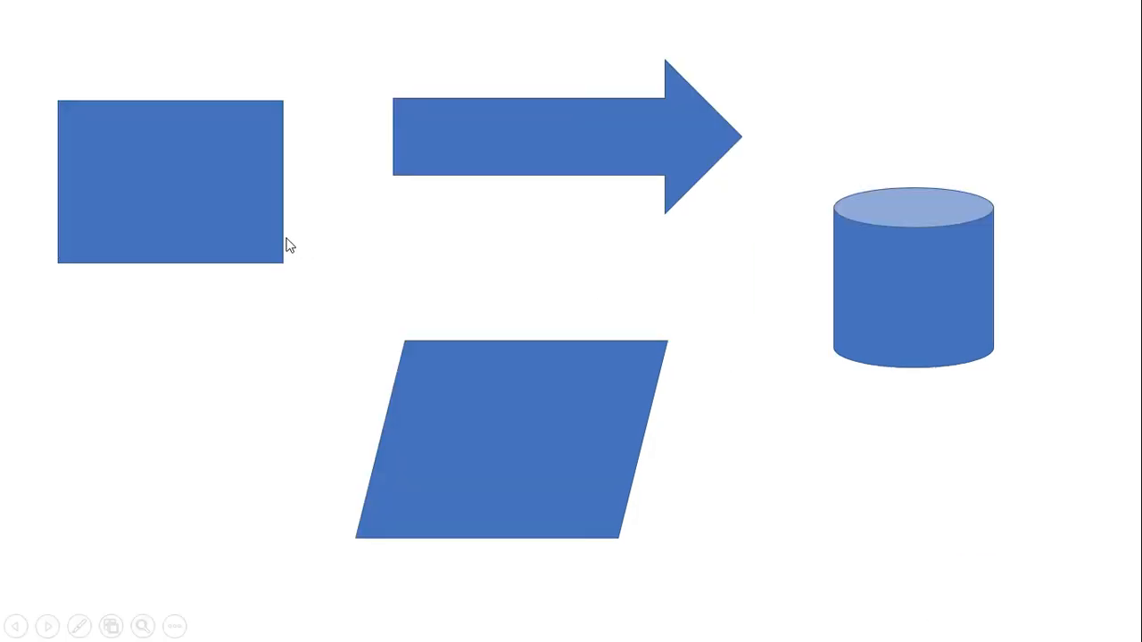
{"action": "left_click", "coordinate": [239, 251]}
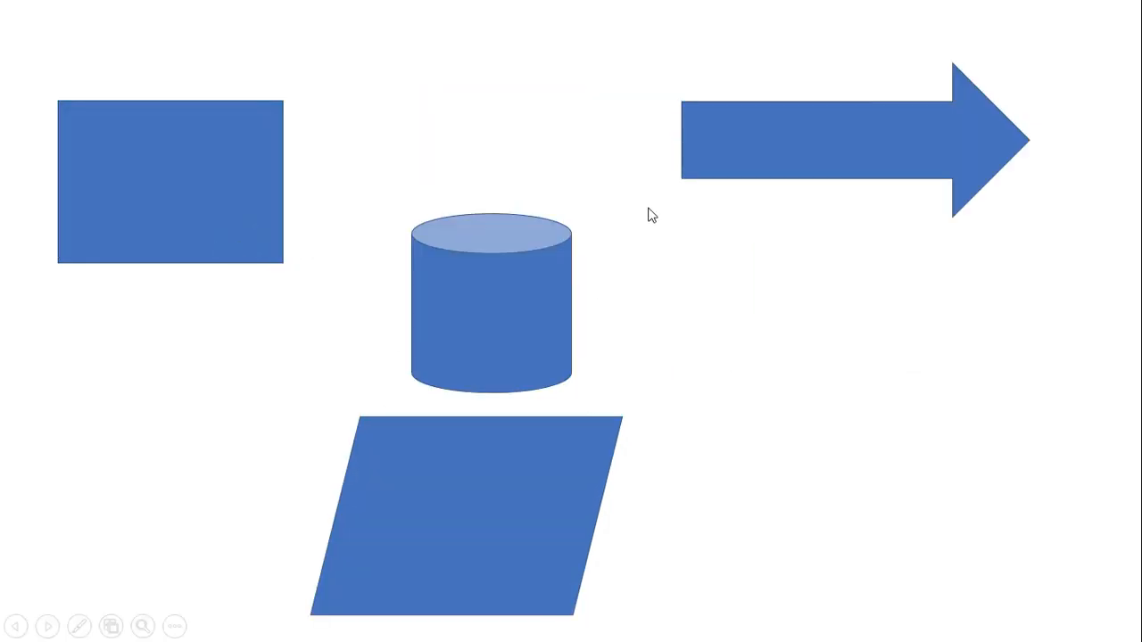
{"action": "key", "text": "Escape"}
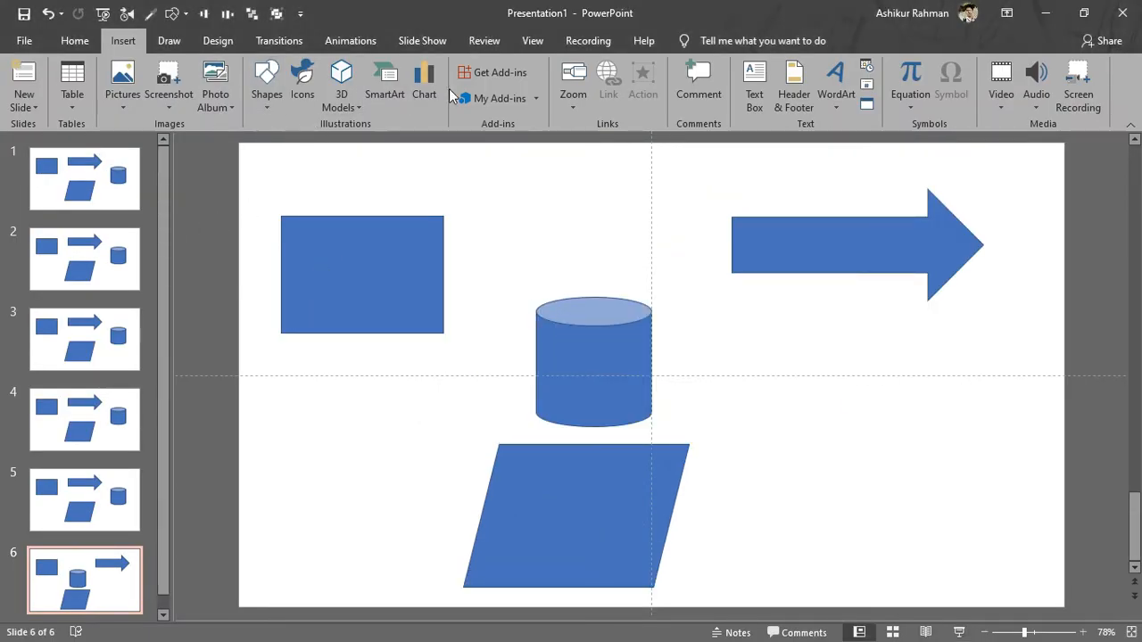
Set slide 6's arrow click action to Hyperlink to URL.
{"action": "left_click", "coordinate": [852, 233]}
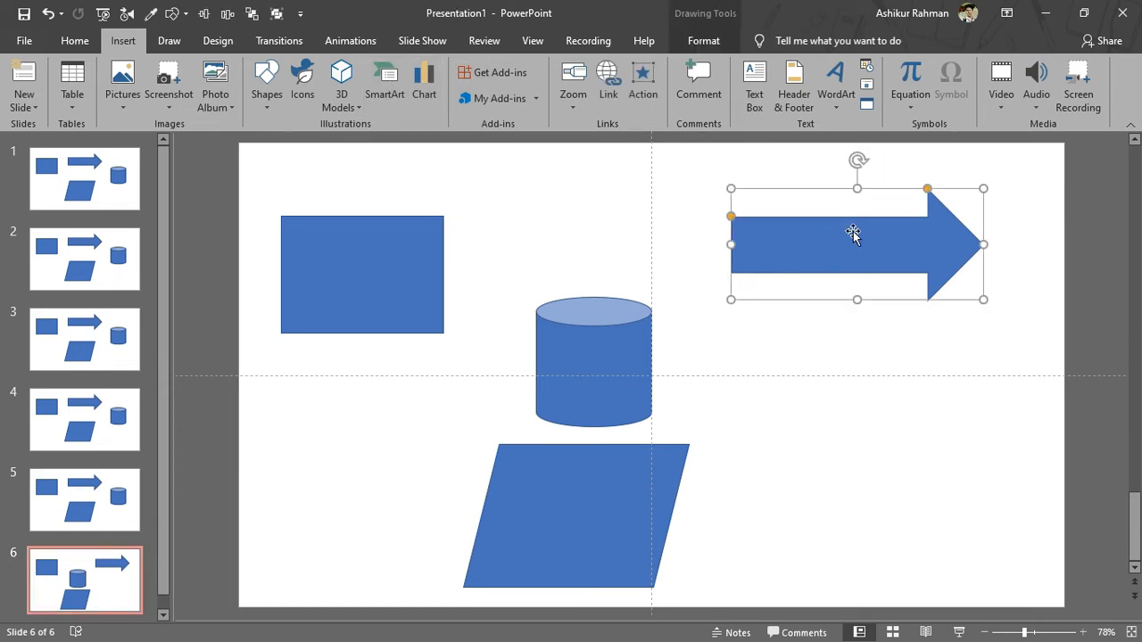
{"action": "left_click", "coordinate": [644, 90]}
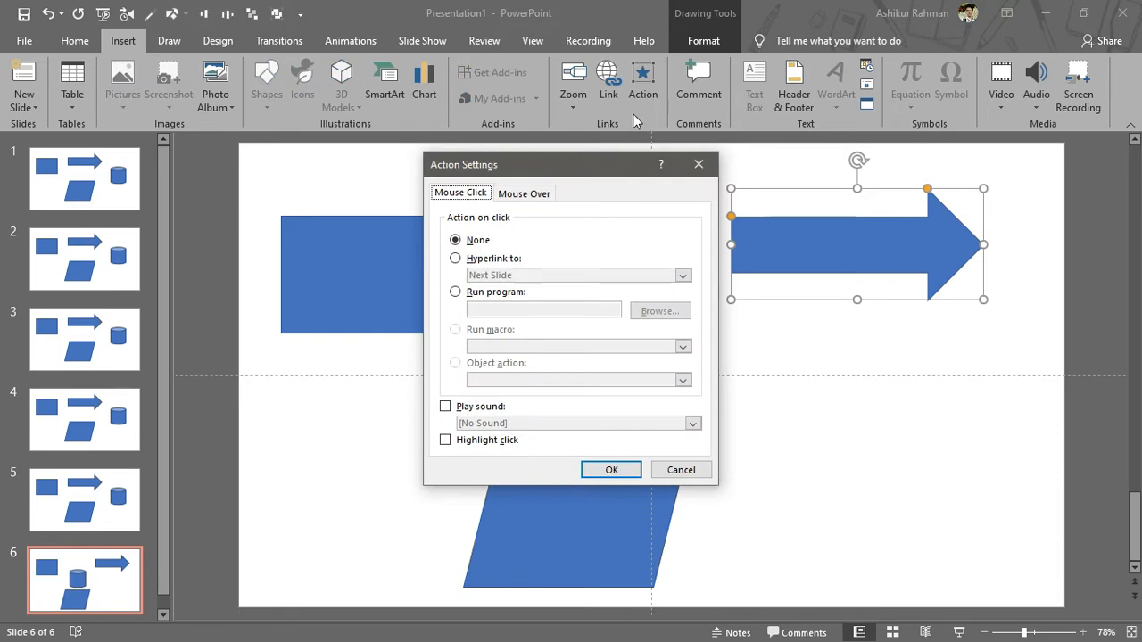
{"action": "left_click", "coordinate": [455, 259]}
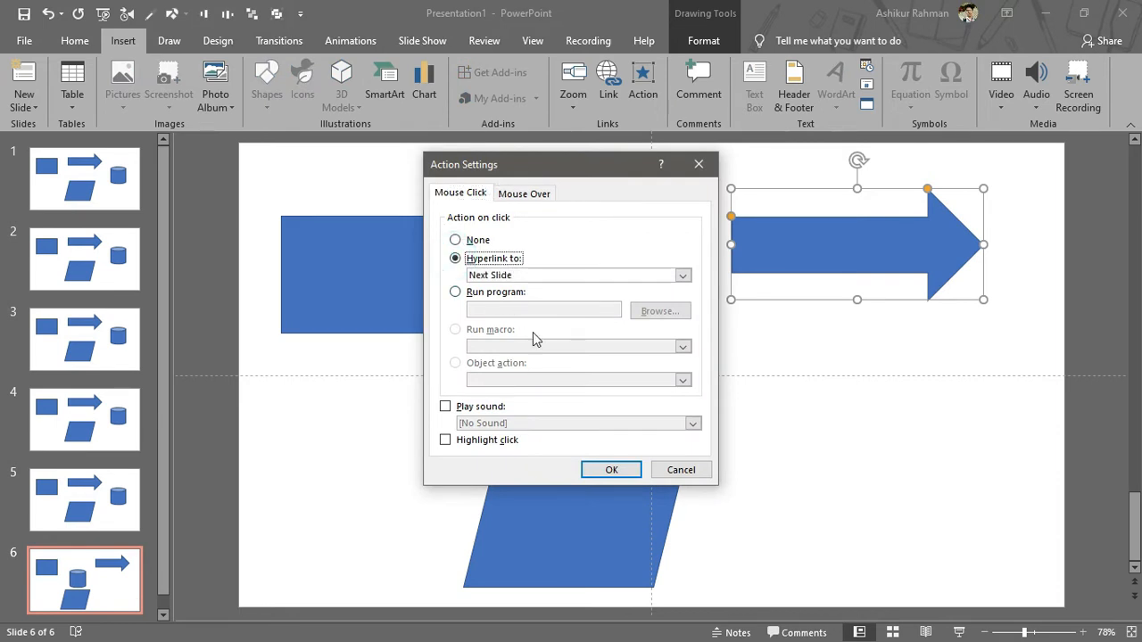
{"action": "left_click", "coordinate": [668, 277]}
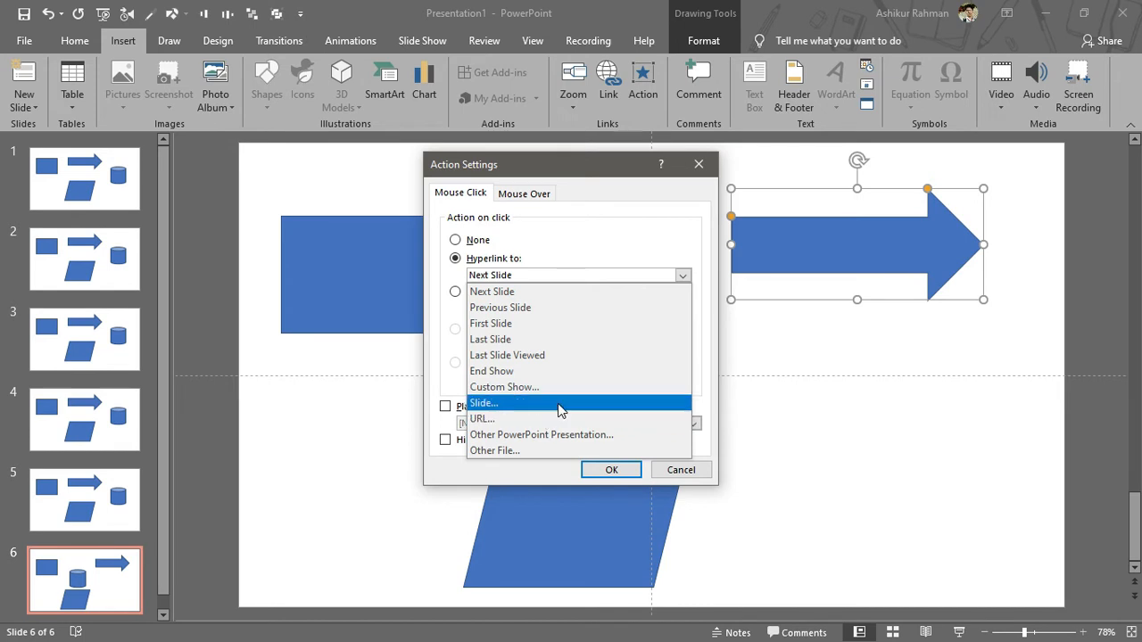
{"action": "left_click", "coordinate": [544, 417]}
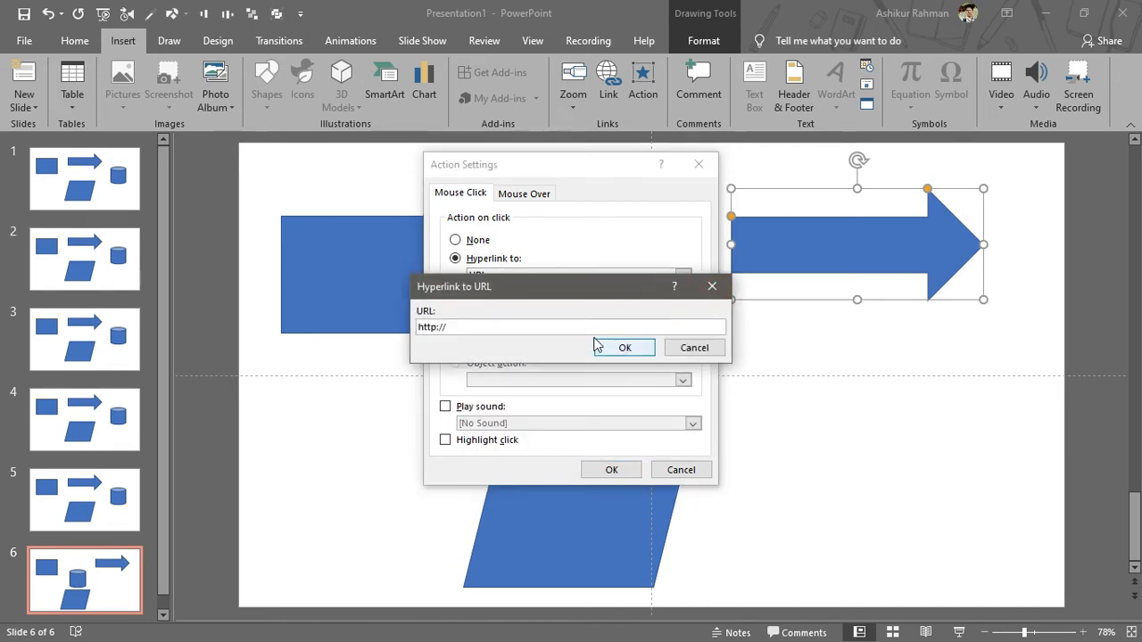
{"action": "type", "text": "https://www.britannica.com/place/Bangladesh"}
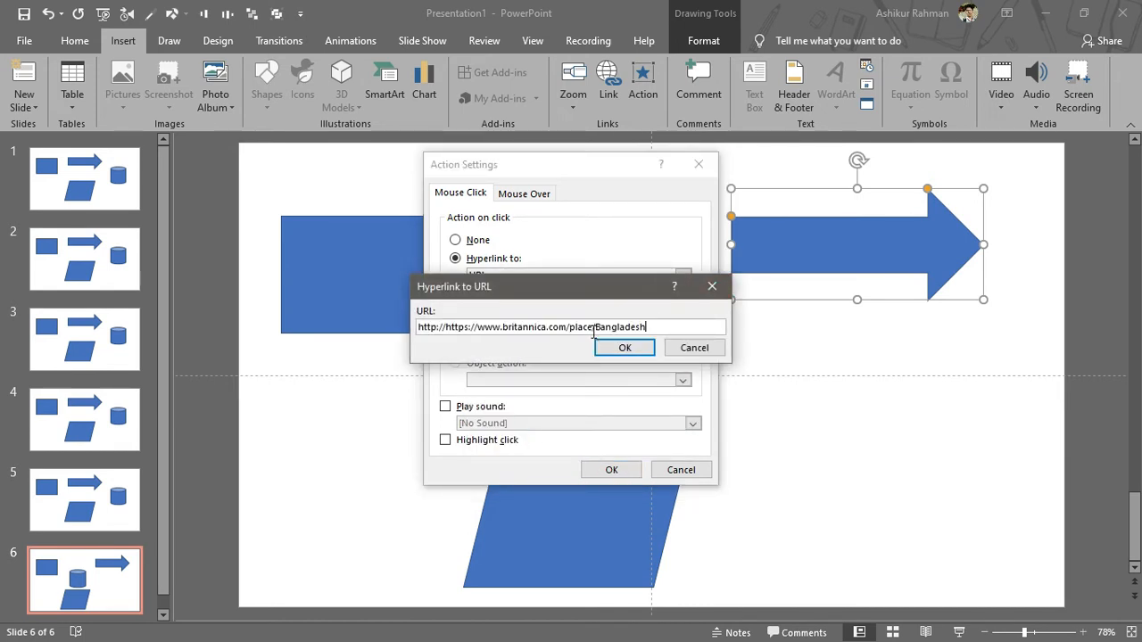
{"action": "left_click_drag", "start_coordinate": [445, 327], "coordinate": [395, 330]}
{"action": "key", "text": "BackSpace"}
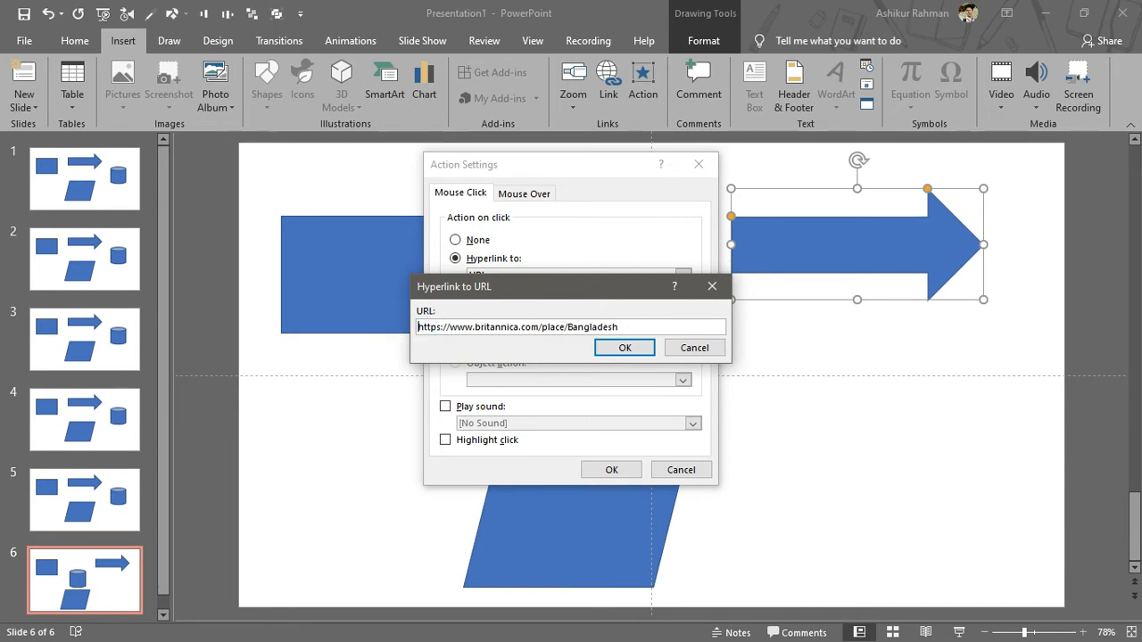
{"action": "left_click", "coordinate": [625, 348]}
{"action": "left_click", "coordinate": [620, 470]}
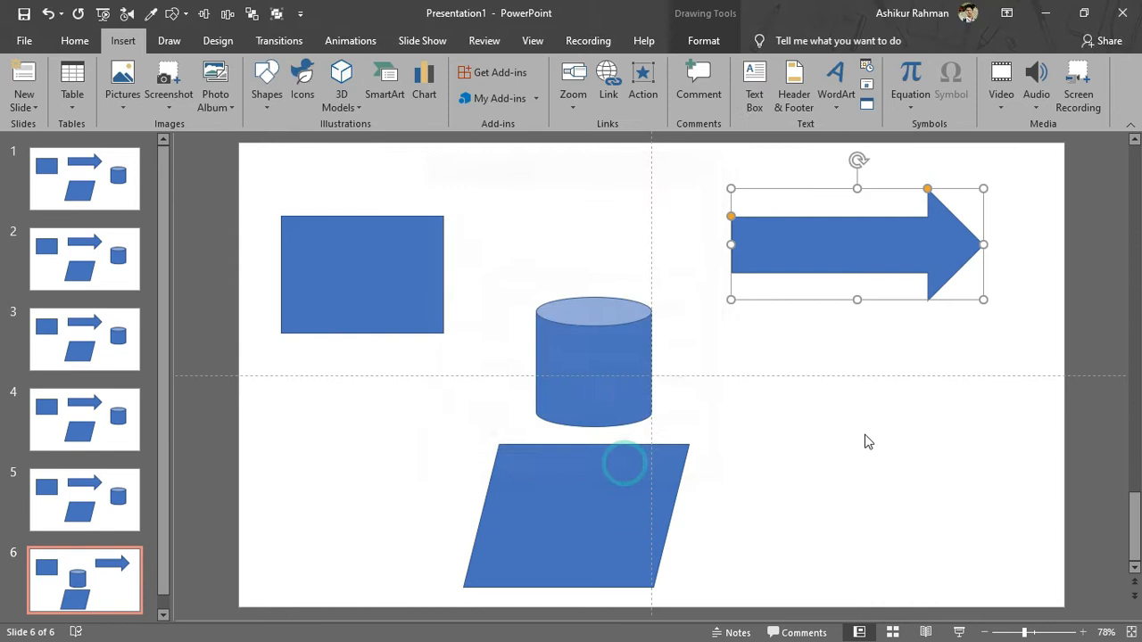
{"action": "left_click", "coordinate": [883, 380]}
{"action": "mouse_move", "coordinate": [877, 265]}
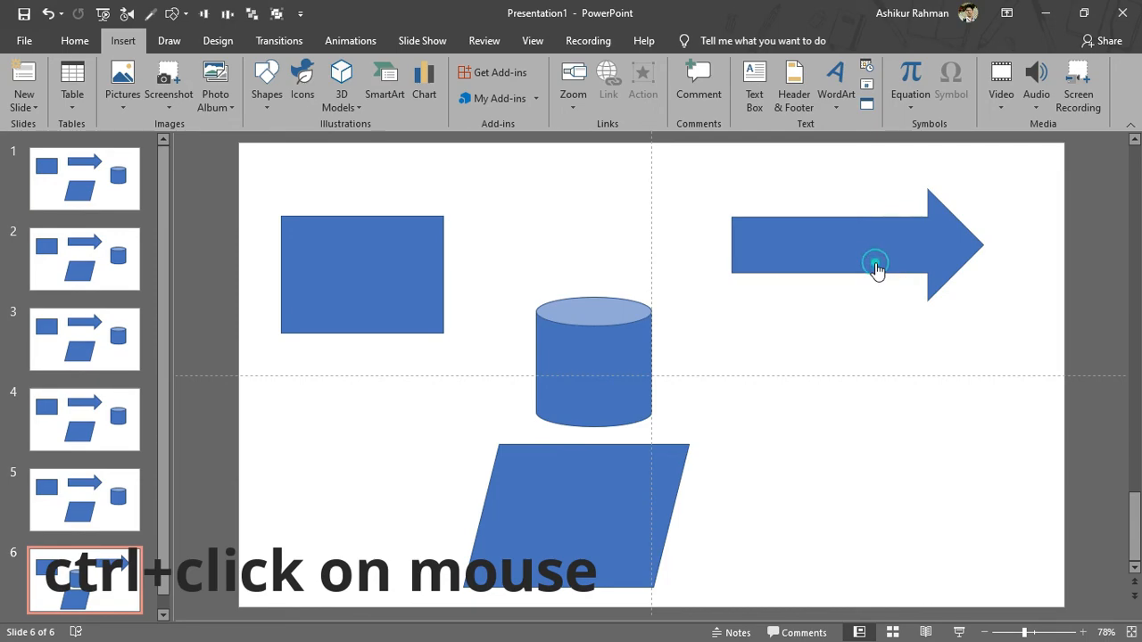
{"action": "left_click", "coordinate": [875, 265], "text": "ctrl"}
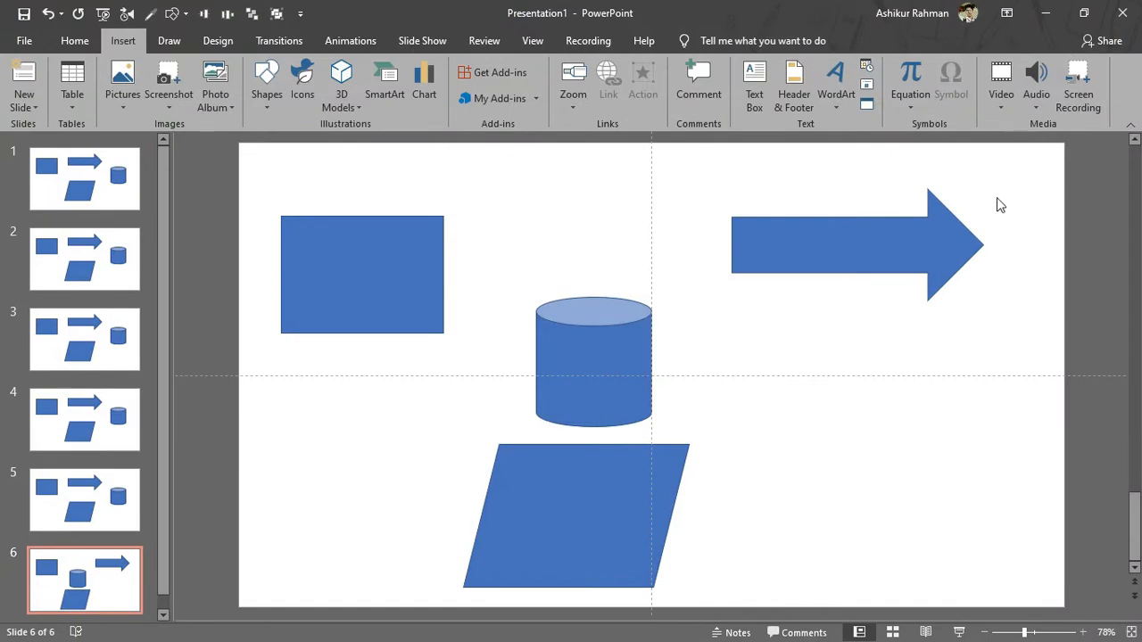
Raise slide 6's cylinder level with the rectangle and the parallelogram to the centre line.
{"action": "left_click_drag", "start_coordinate": [604, 361], "coordinate": [609, 287]}
{"action": "left_click_drag", "start_coordinate": [627, 466], "coordinate": [640, 398]}
{"action": "left_click", "coordinate": [802, 417]}
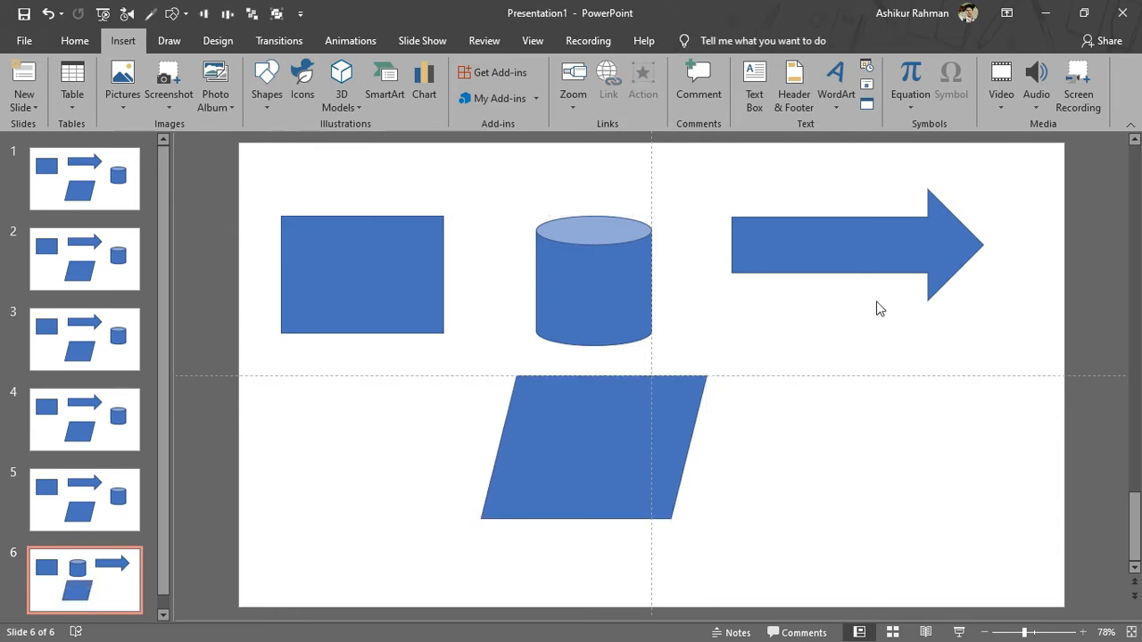
Select the arrow and choose a picture source from Insert > Pictures.
{"action": "left_click", "coordinate": [898, 257]}
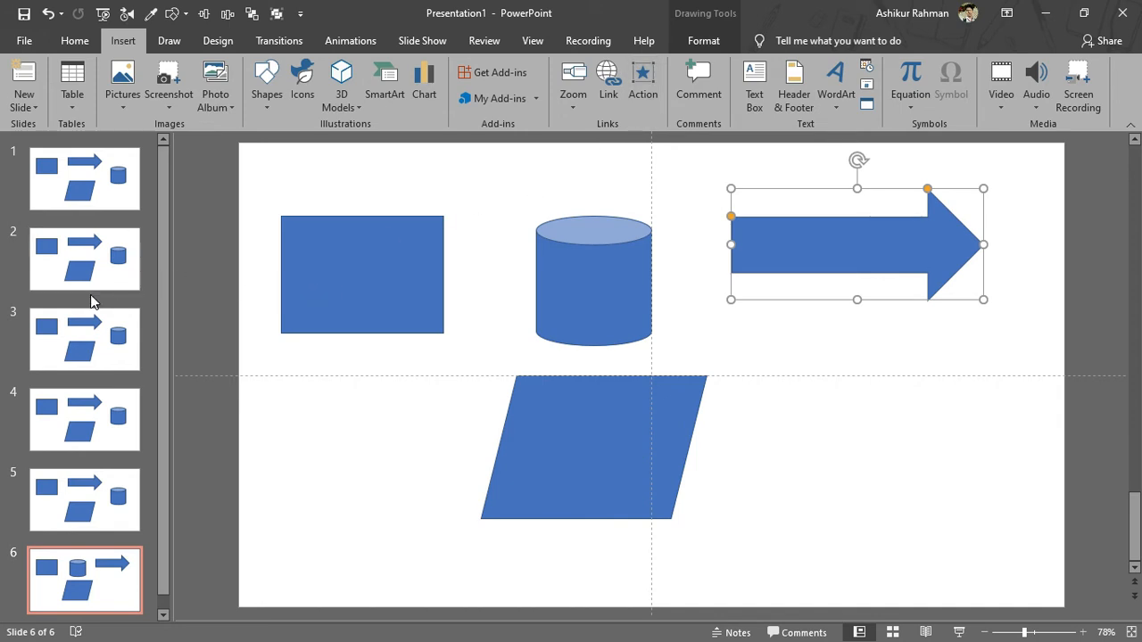
{"action": "left_click", "coordinate": [123, 84]}
{"action": "left_click", "coordinate": [159, 147]}
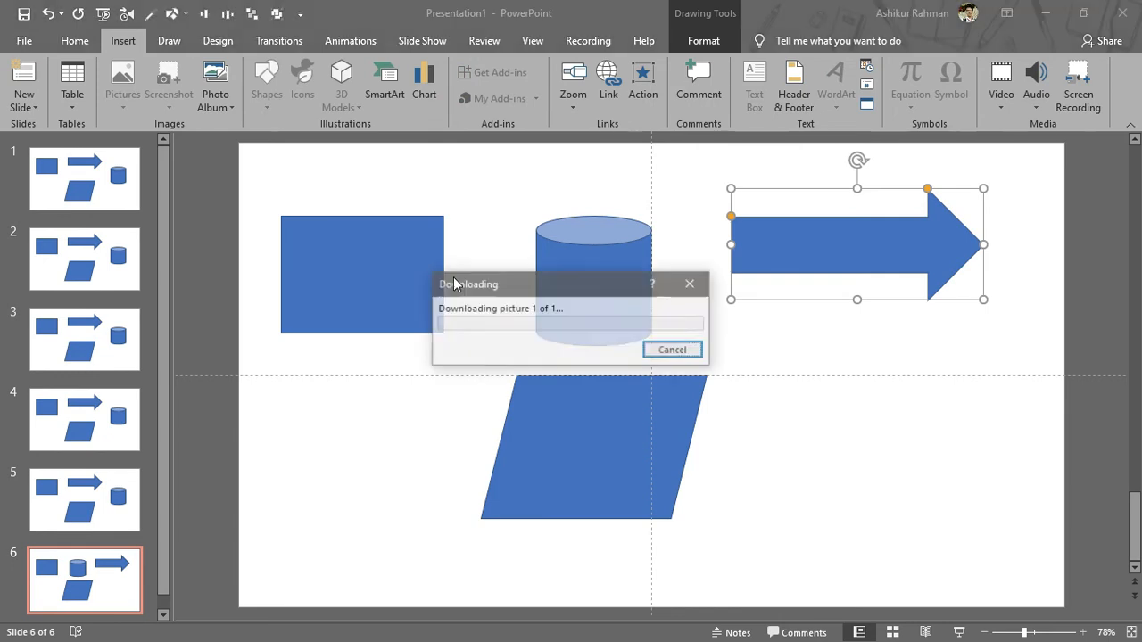